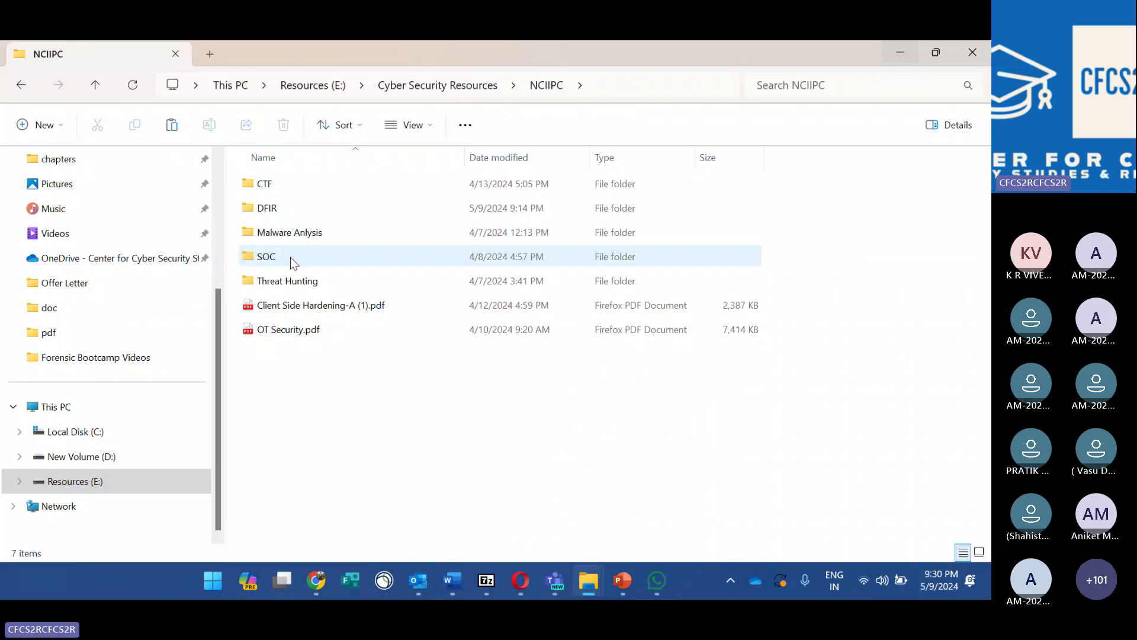
Open the DFIR folder's tools.7Z archive and go into its Tools folder.
double_click(294, 208)
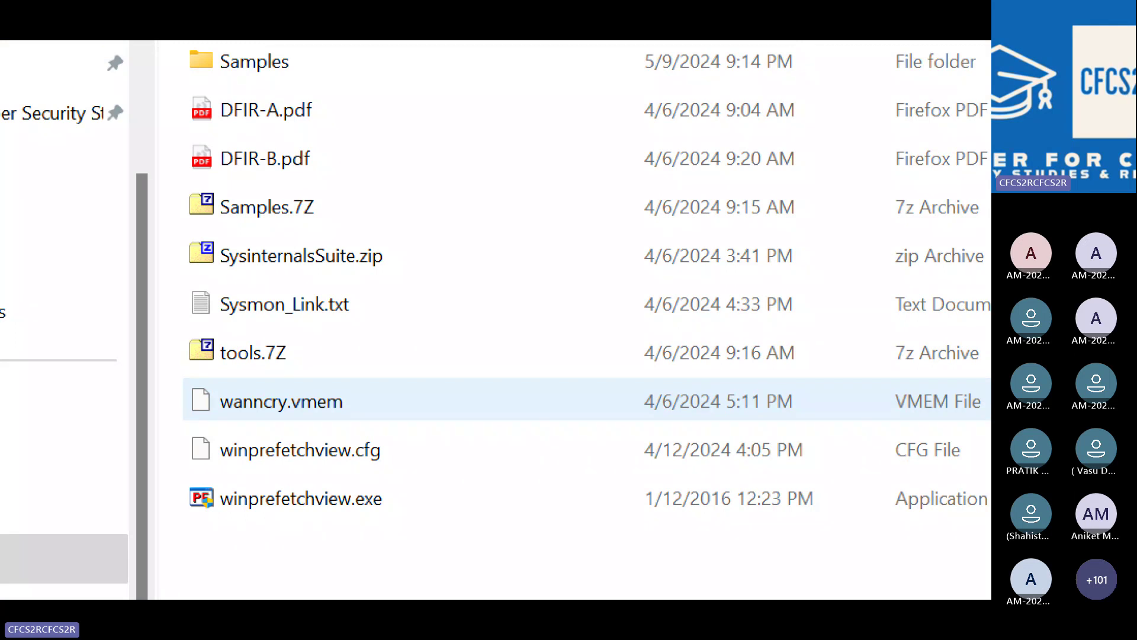
left_click(276, 380)
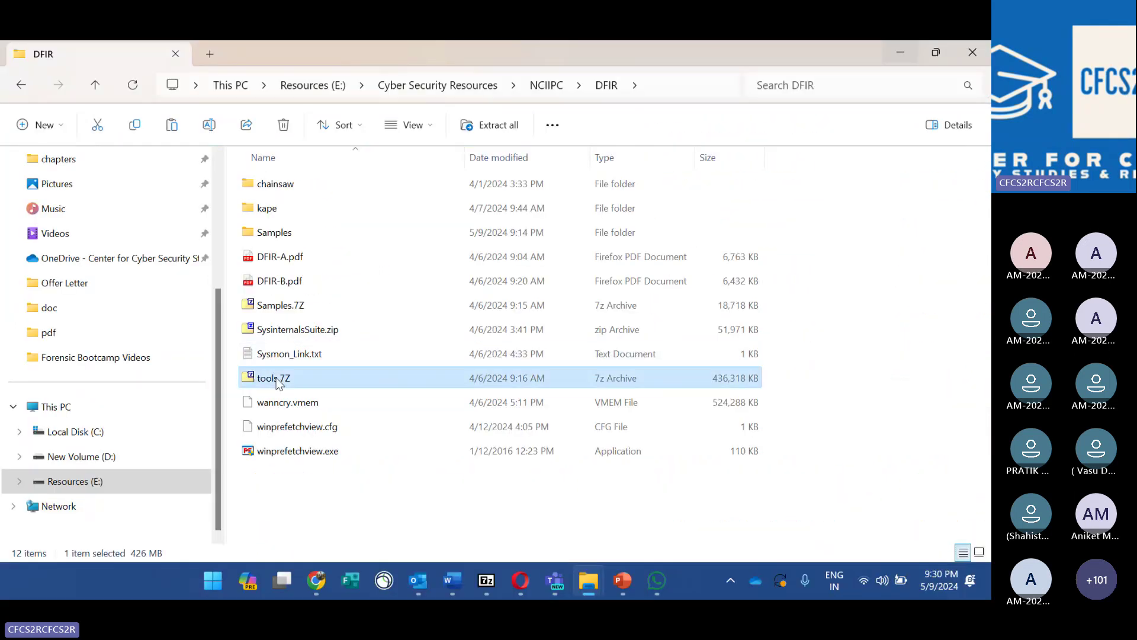
double_click(277, 381)
double_click(23, 150)
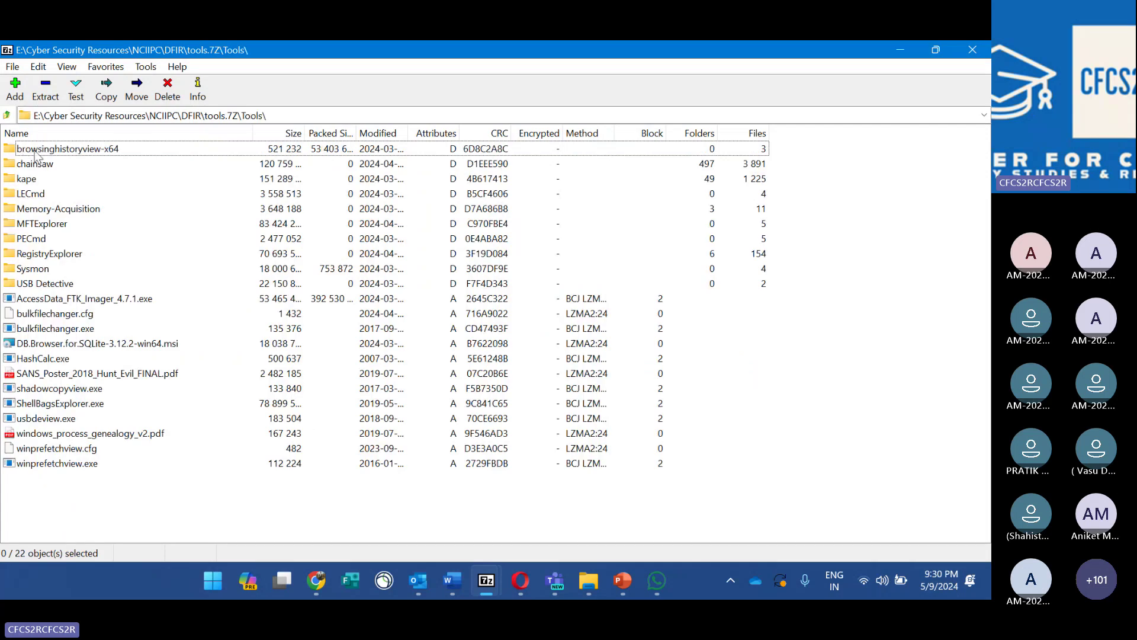
Point out the RegistryExplorer folder, the winprefetchview .exe and .cfg files, and the PECmd folder in the archive.
left_click(45, 254)
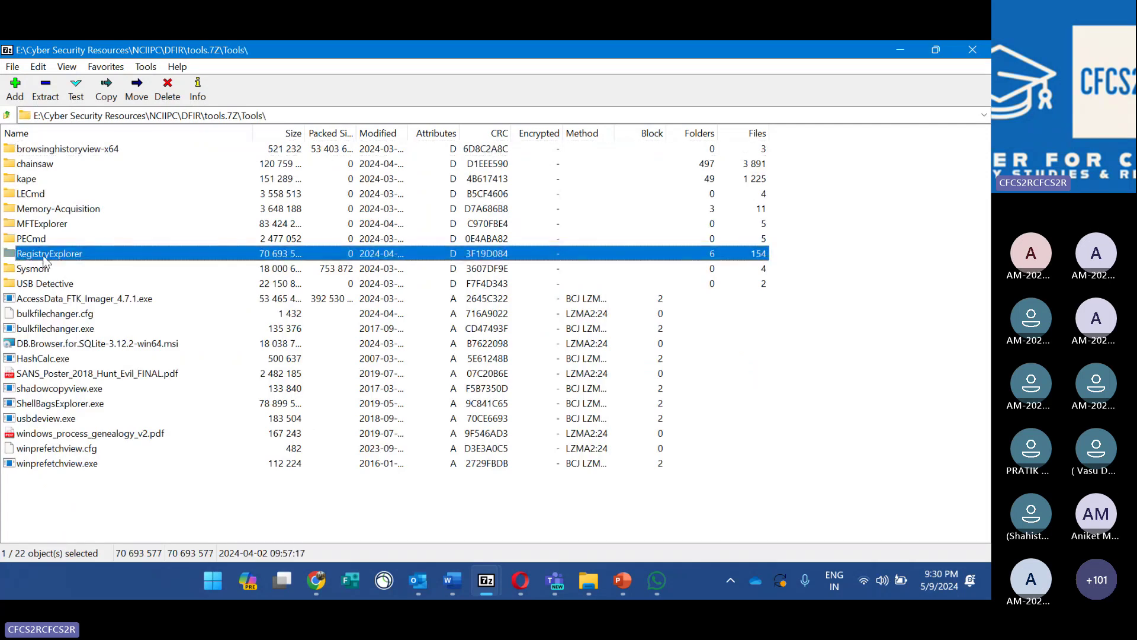
left_click(82, 466)
left_click(84, 448, "ctrl")
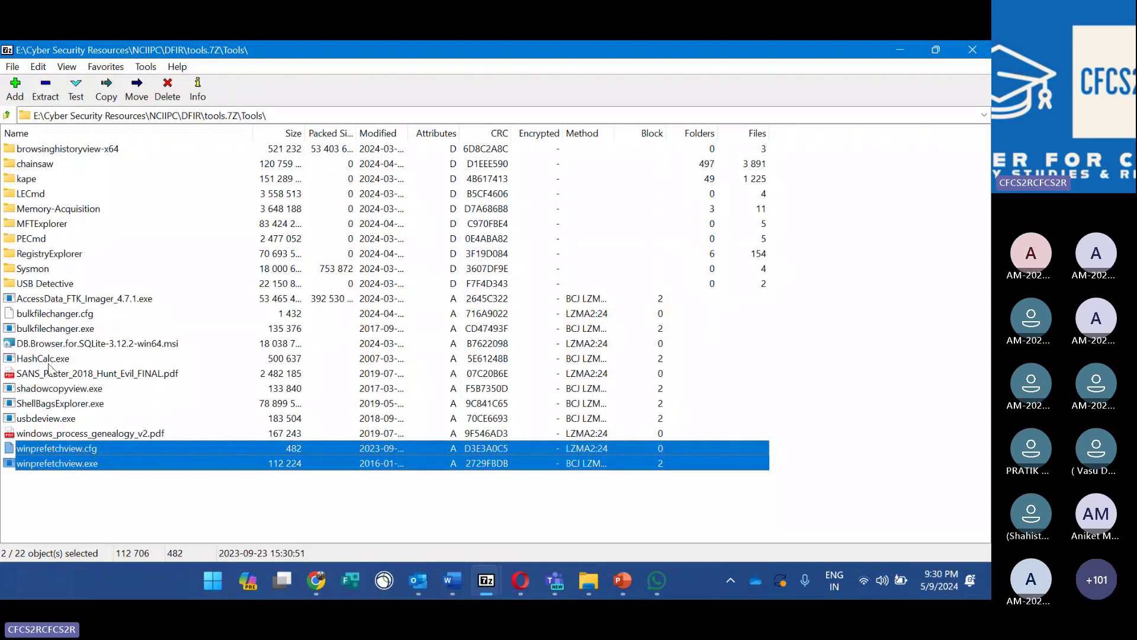
left_click(27, 239)
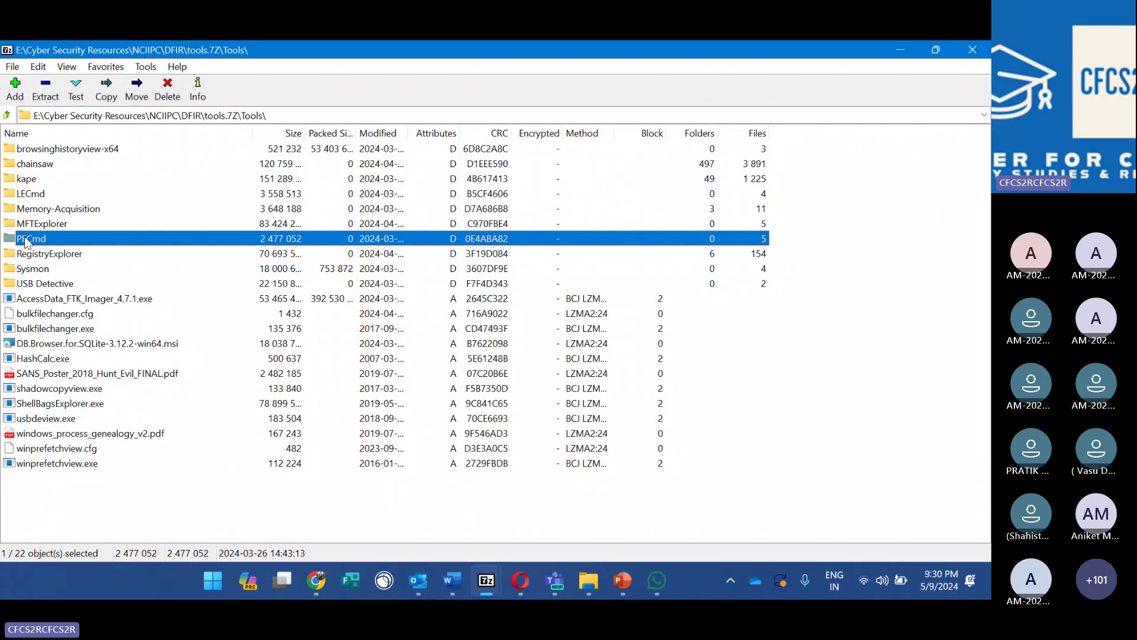
Minimize the archive and folder windows, open the Session 4 DFIR folder on the desktop, and show its contents as large icons.
left_click(901, 51)
left_click(901, 51)
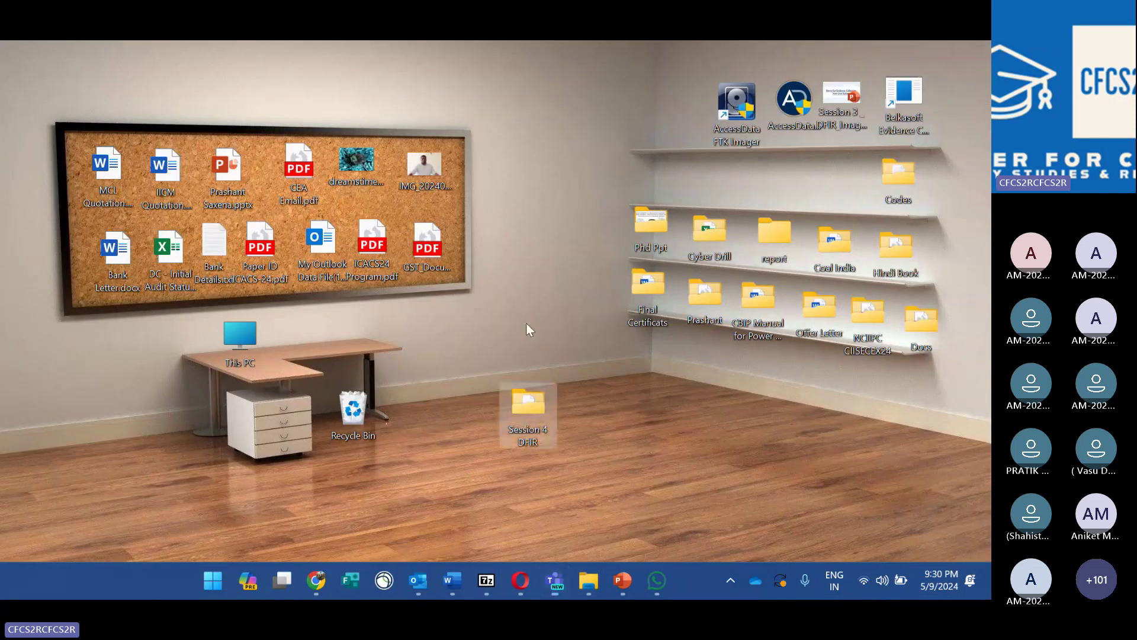
key("Return")
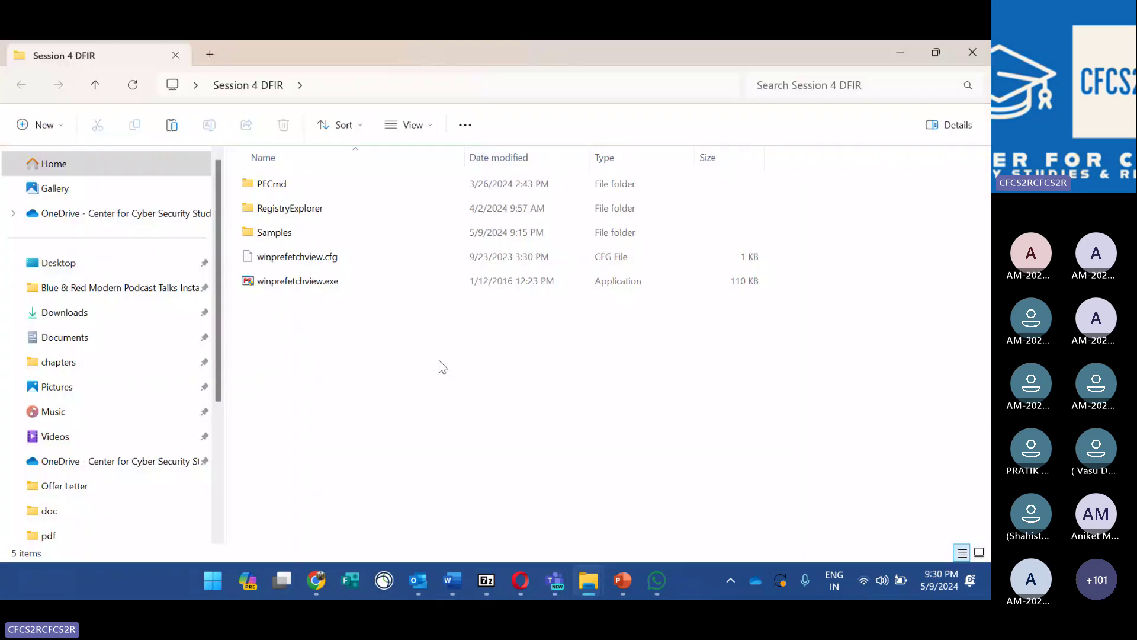
scroll(428, 362, "up", 4, "ctrl")
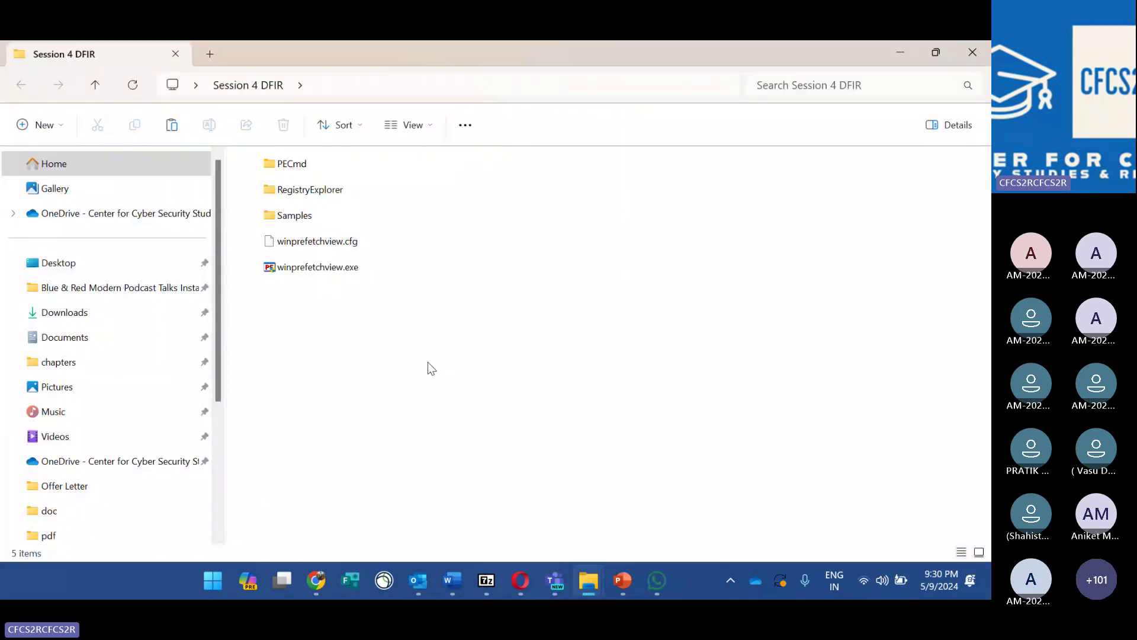
scroll(428, 368, "up", 2, "ctrl")
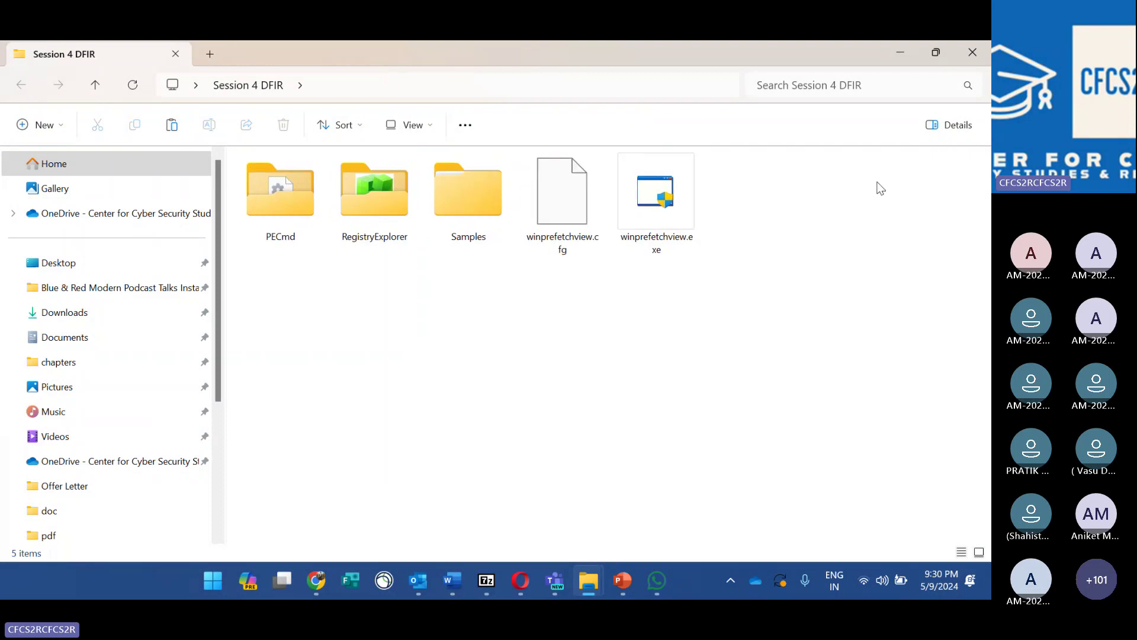
left_click(956, 382)
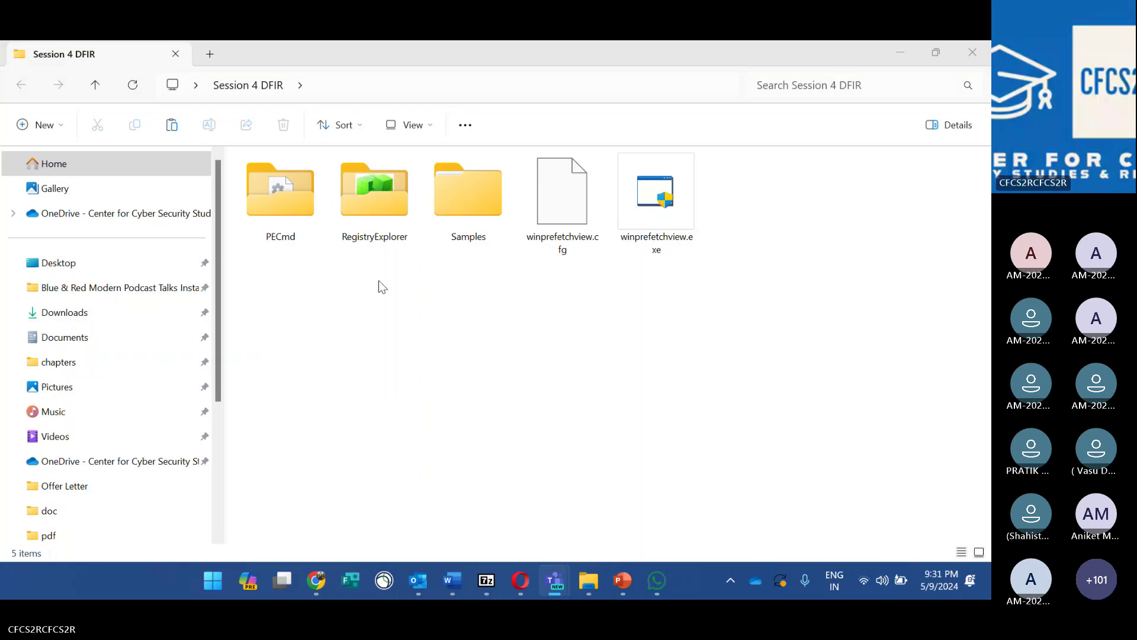
Launch RegistryExplorer.exe from the RegistryExplorer folder and maximize its window.
double_click(383, 196)
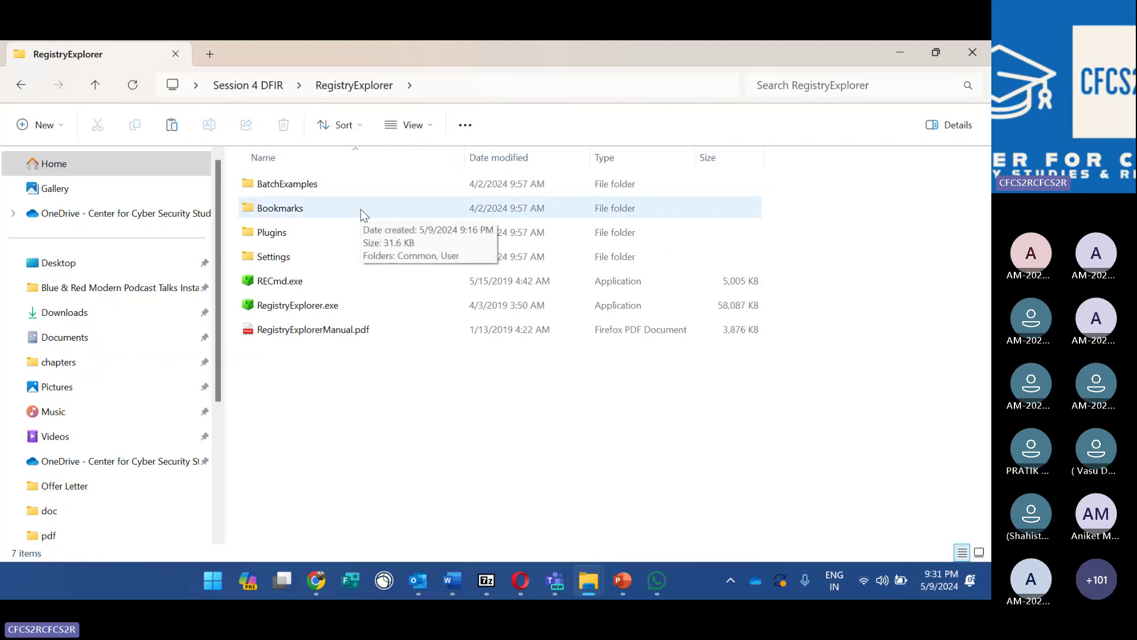
left_click(329, 305)
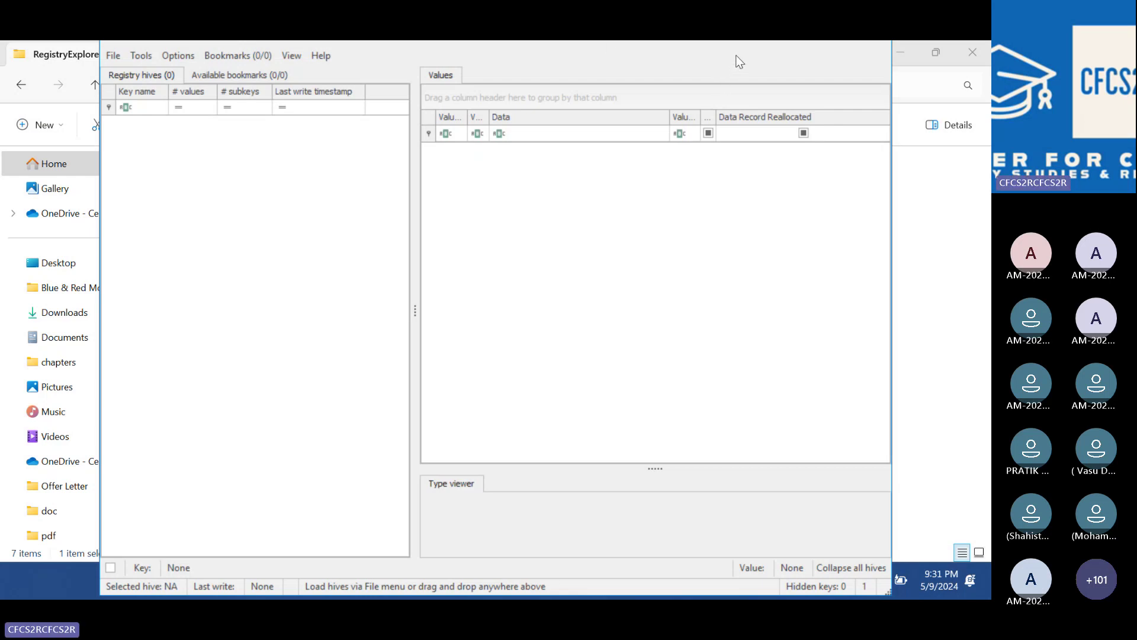
left_click_drag(753, 45, 763, 110)
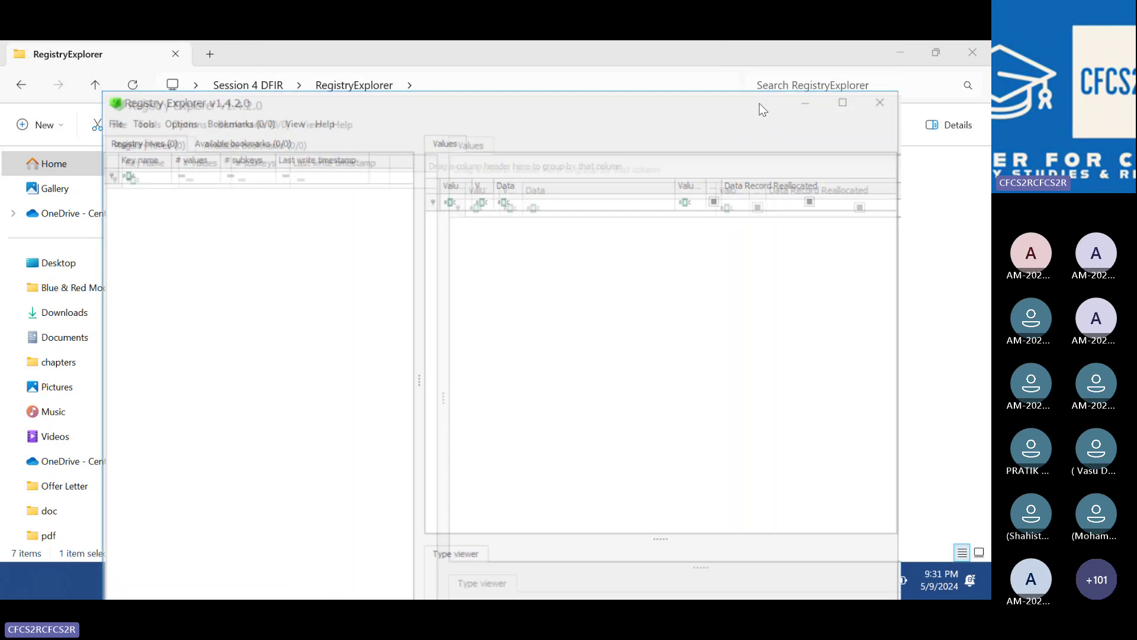
double_click(763, 110)
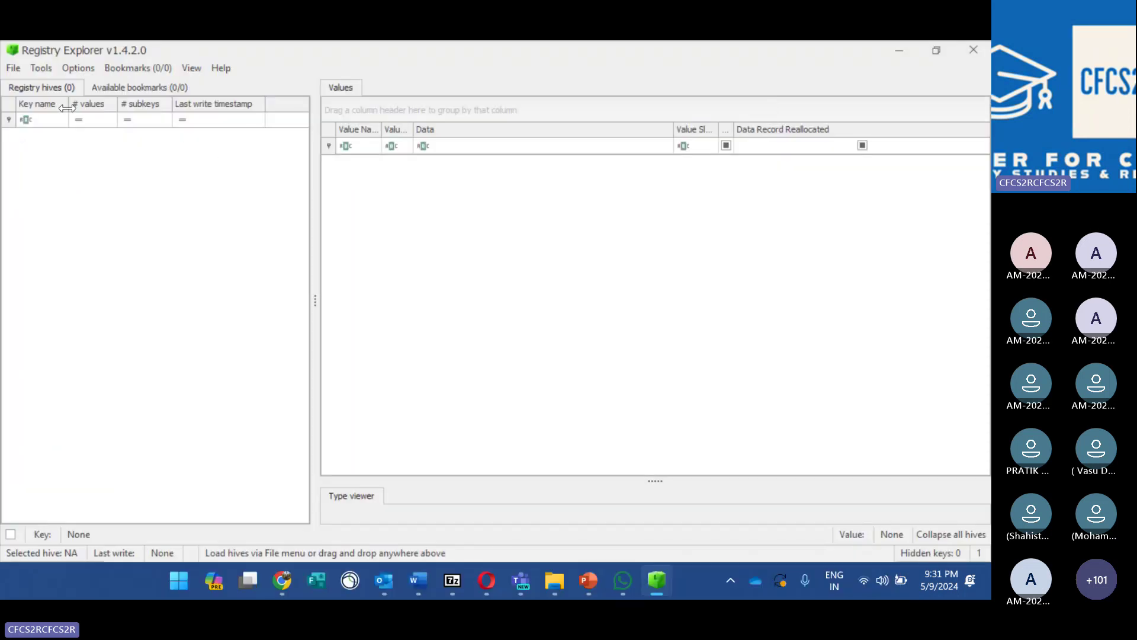
Return to the desktop and open the Registry Hives folder under Session 4 DFIR > Samples > Samples.
left_click(555, 581)
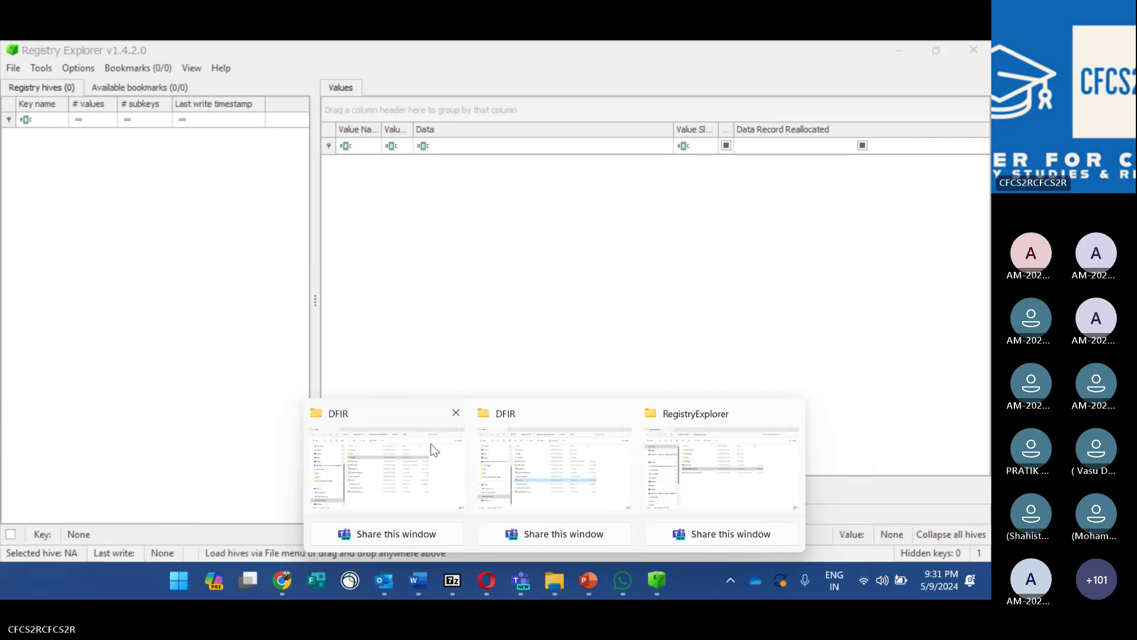
left_click(899, 49)
left_click(900, 49)
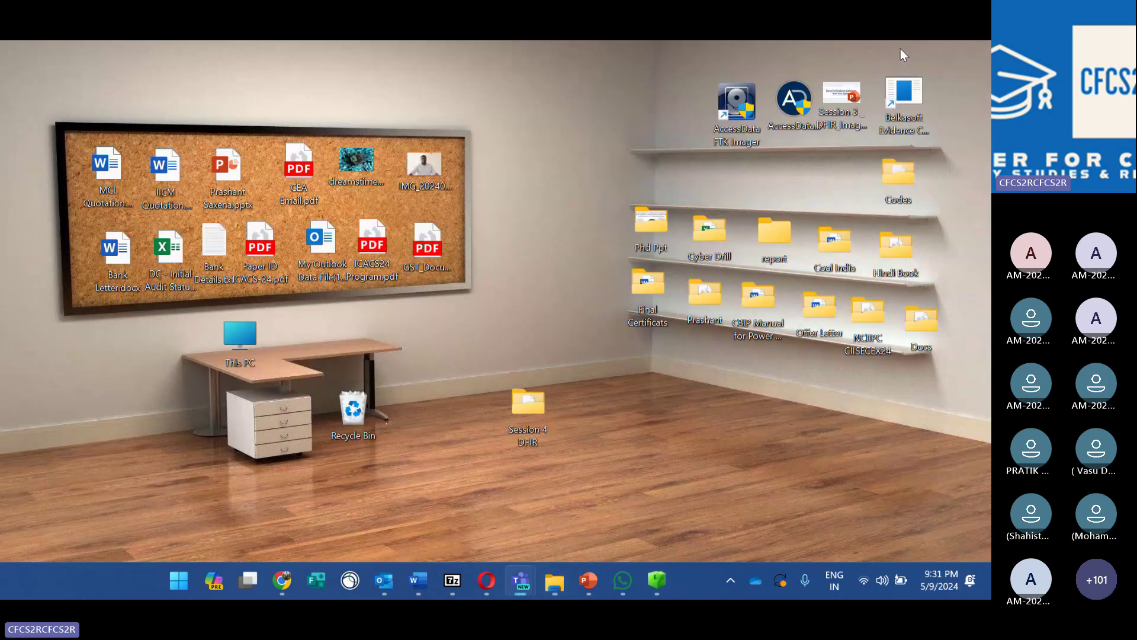
double_click(527, 405)
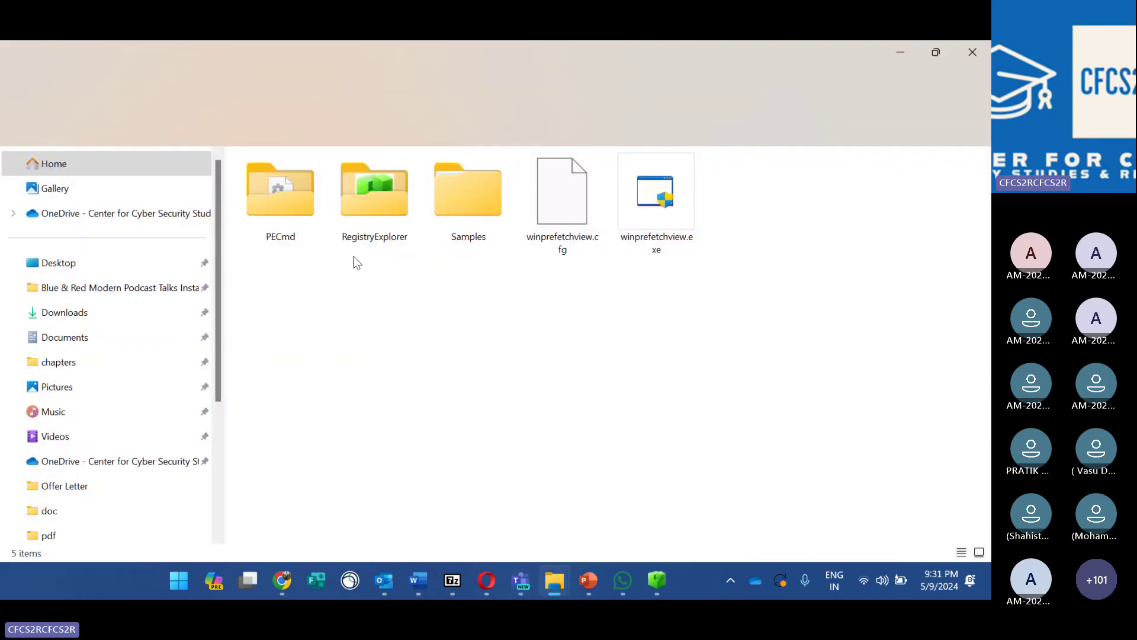
left_click(476, 200)
left_click(432, 329)
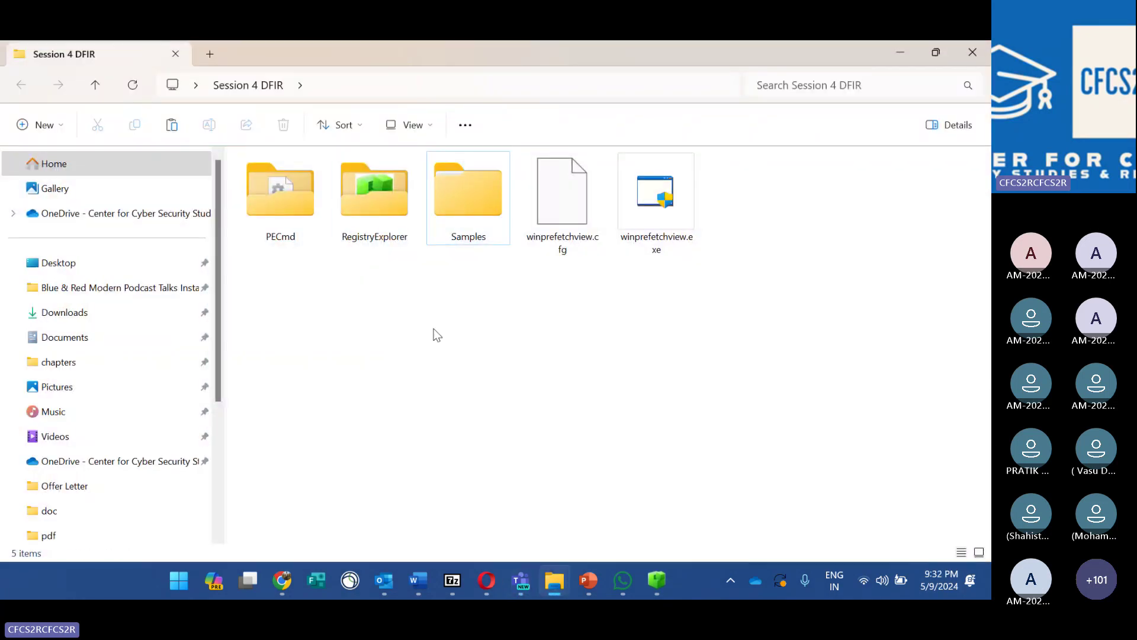
left_click(459, 202)
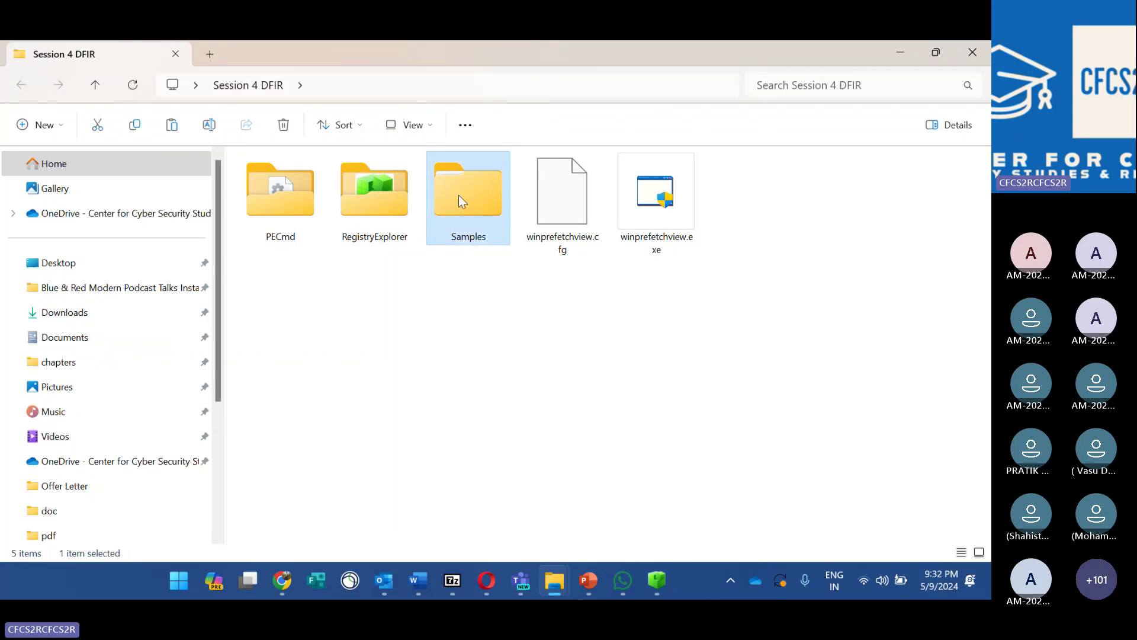
double_click(461, 202)
double_click(294, 184)
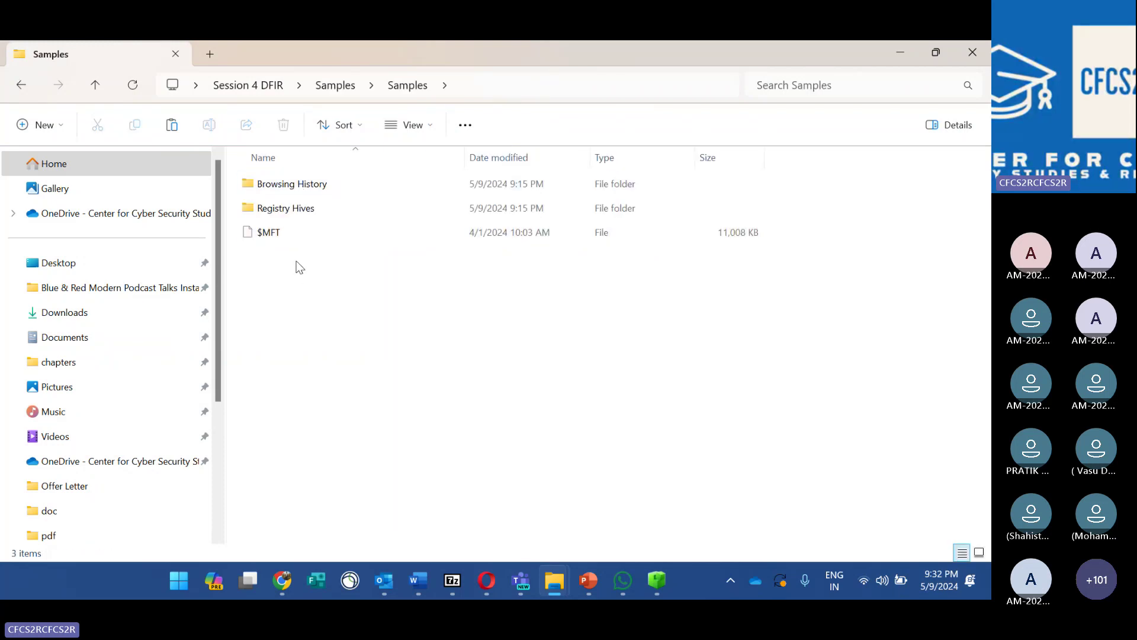
double_click(318, 209)
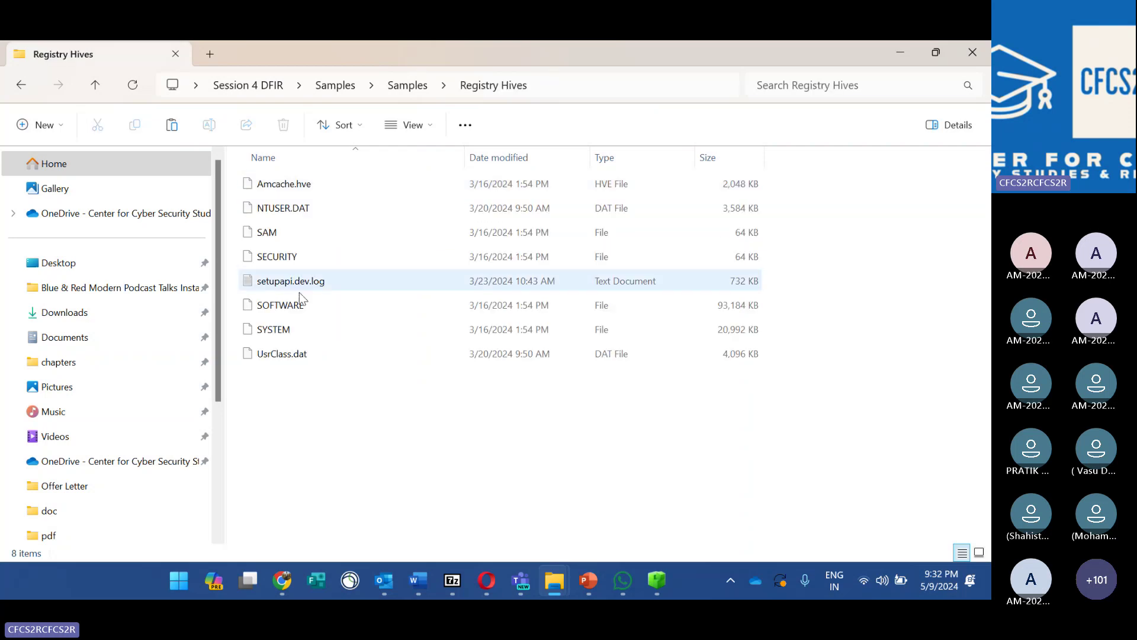
Highlight all the sample files in the Registry Hives folder, then single out NTUSER.DAT.
left_click_drag(355, 389, 271, 180)
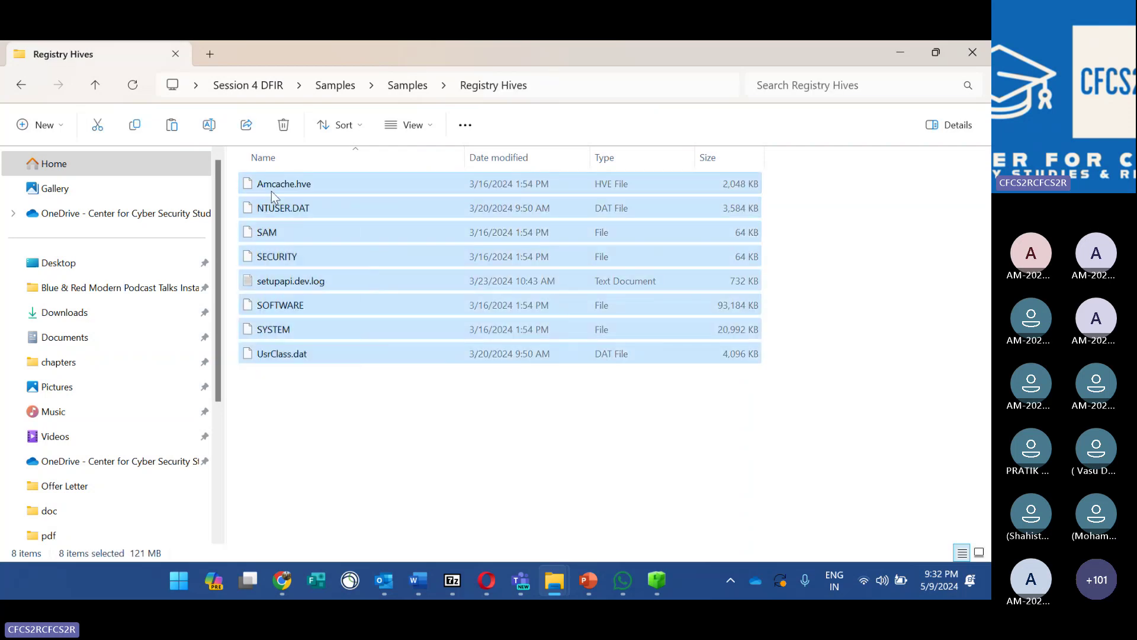
left_click(318, 376)
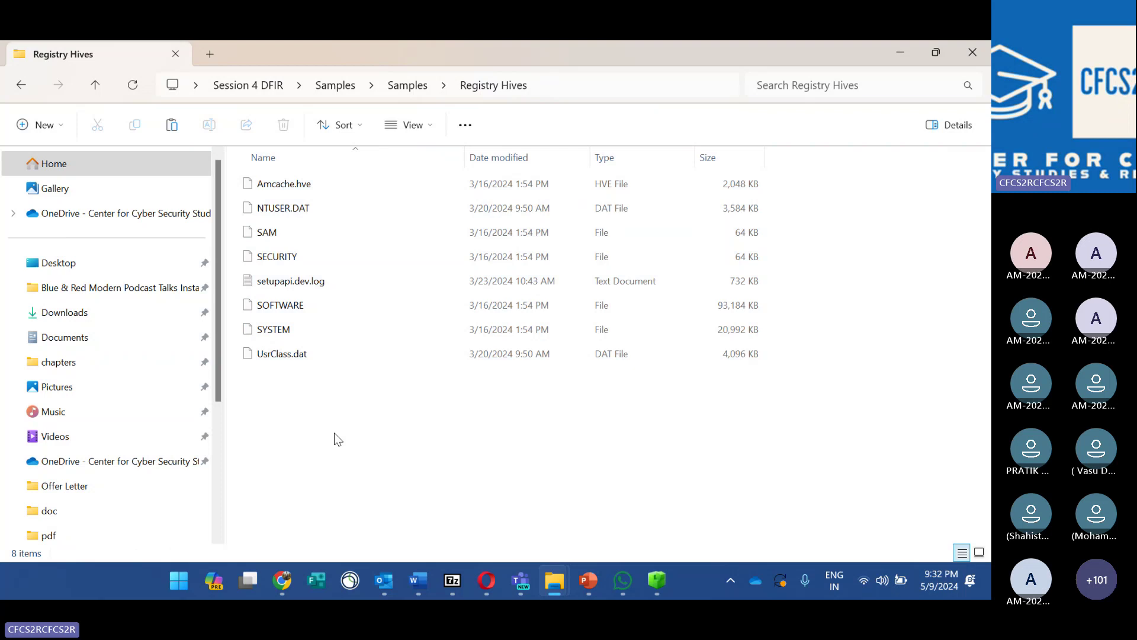
left_click(298, 218)
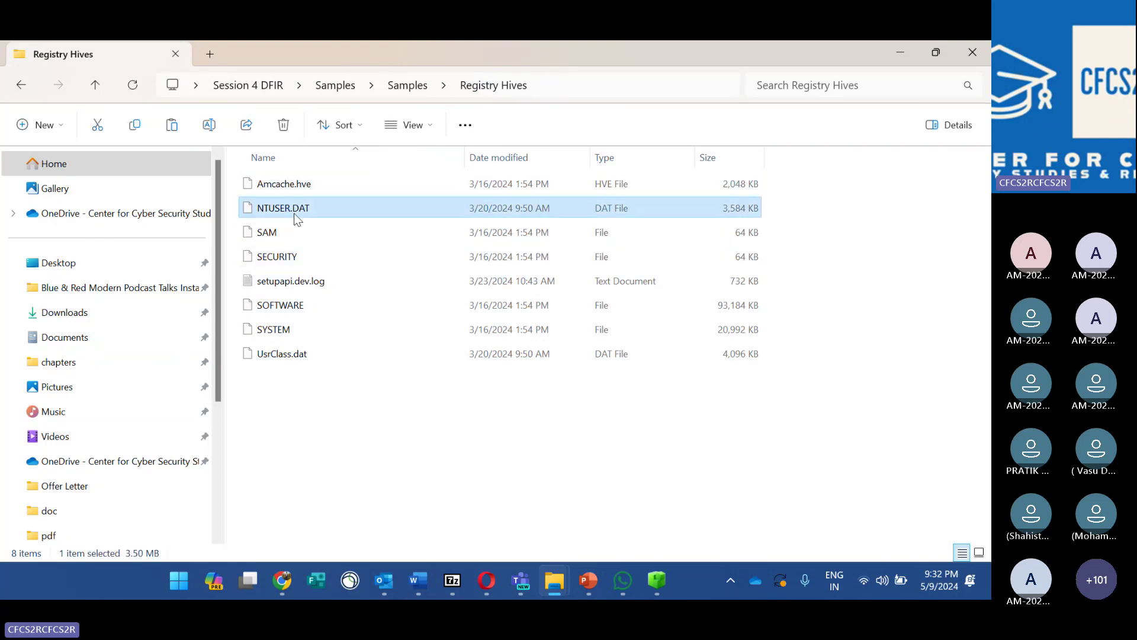
Switch to Registry Explorer, start loading a hive, and browse to Desktop > Session 4 DFIR > Samples > Samples > Registry Hives.
left_click(664, 575)
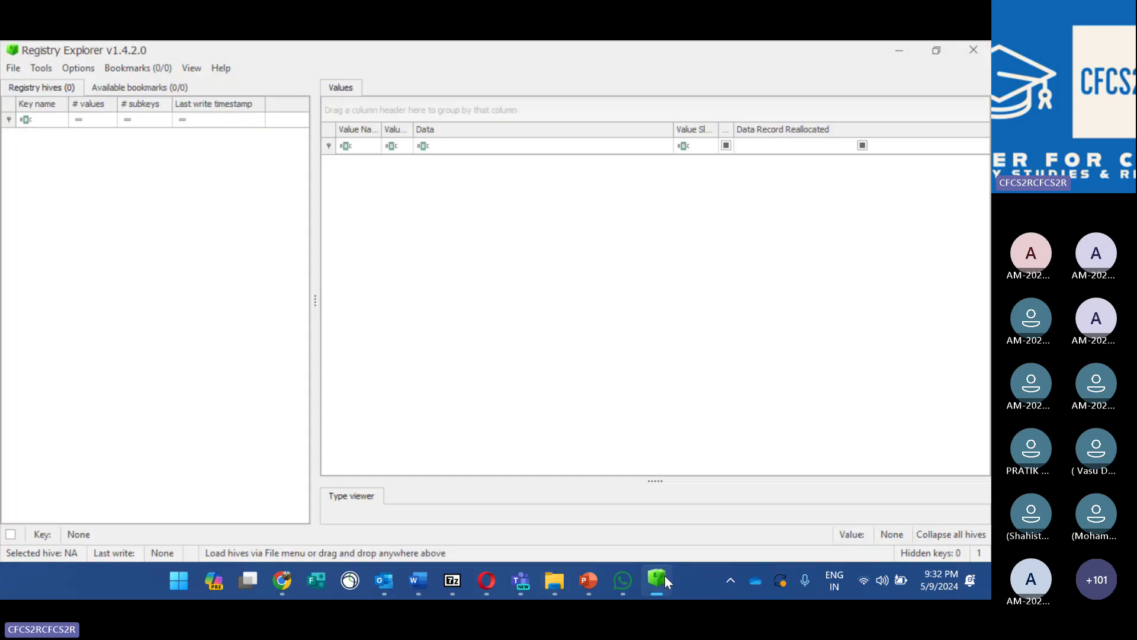
left_click(13, 69)
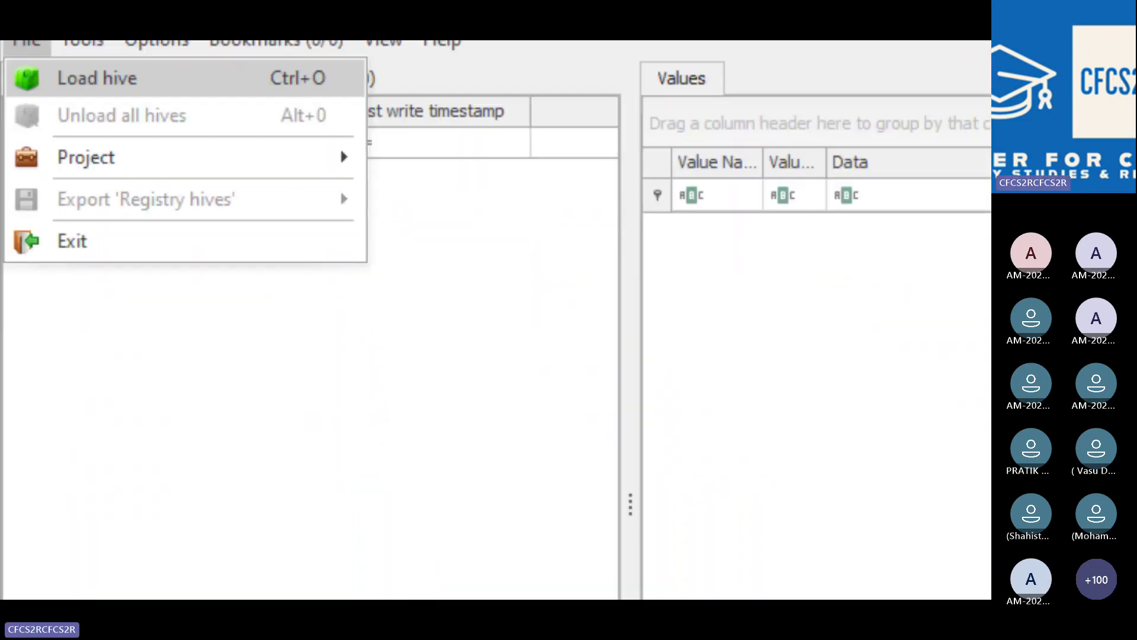
key("Escape")
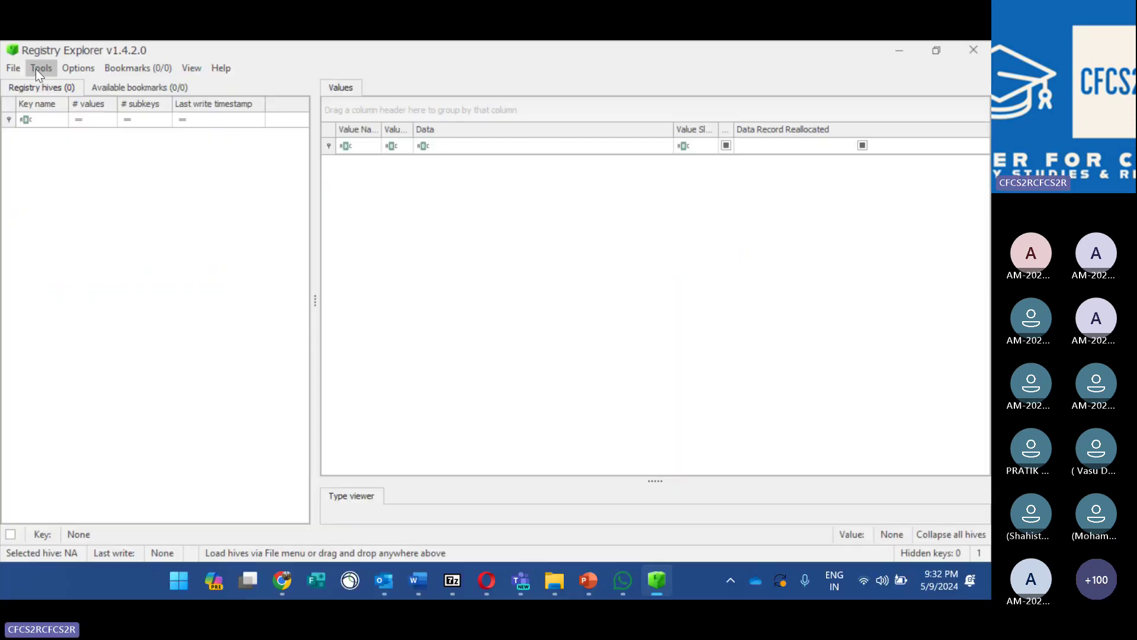
left_click(14, 68)
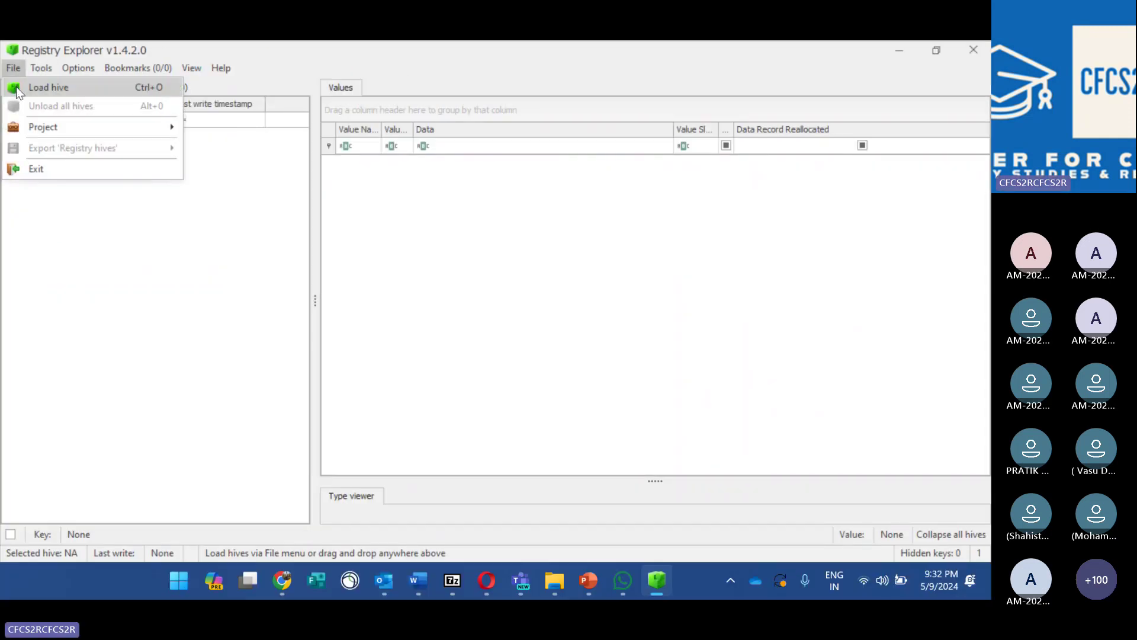
left_click(16, 86)
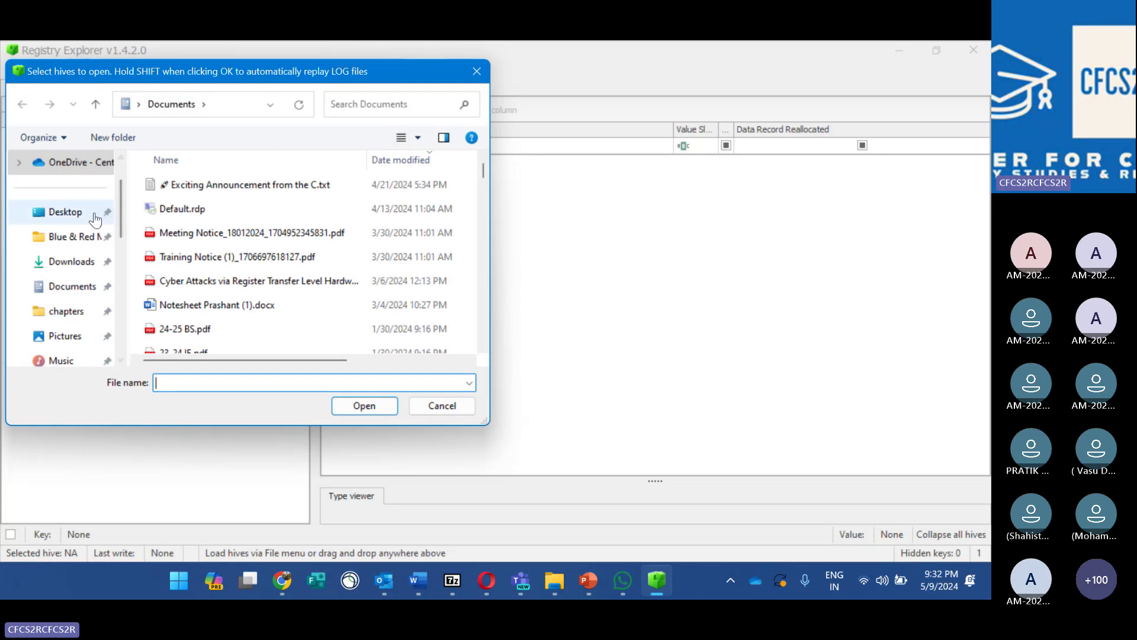
left_click(73, 217)
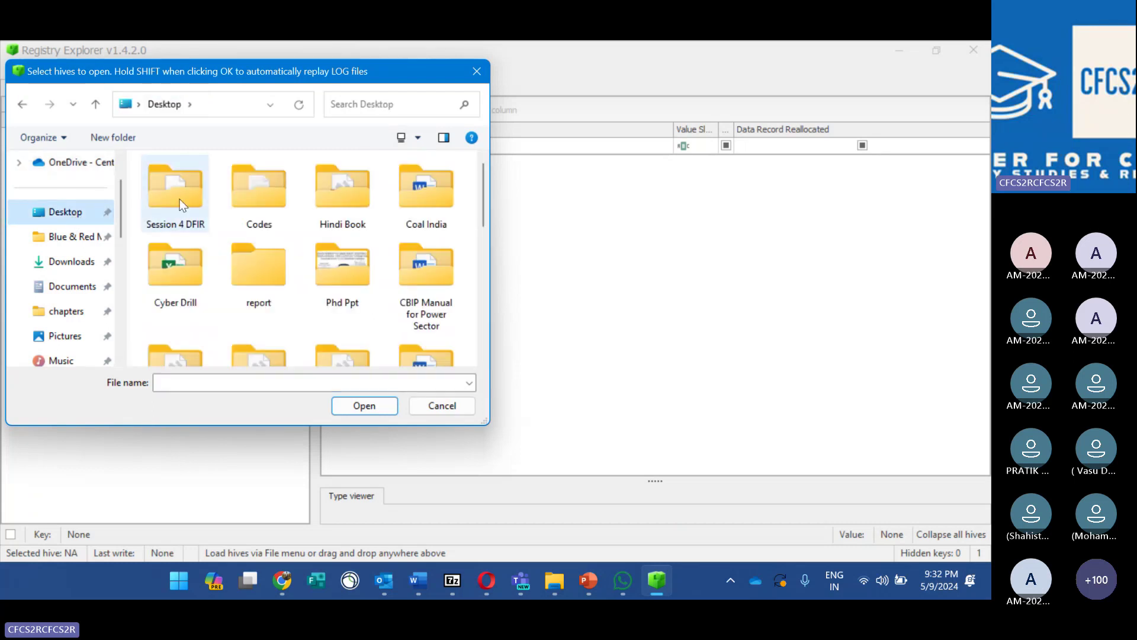
double_click(180, 225)
double_click(181, 231)
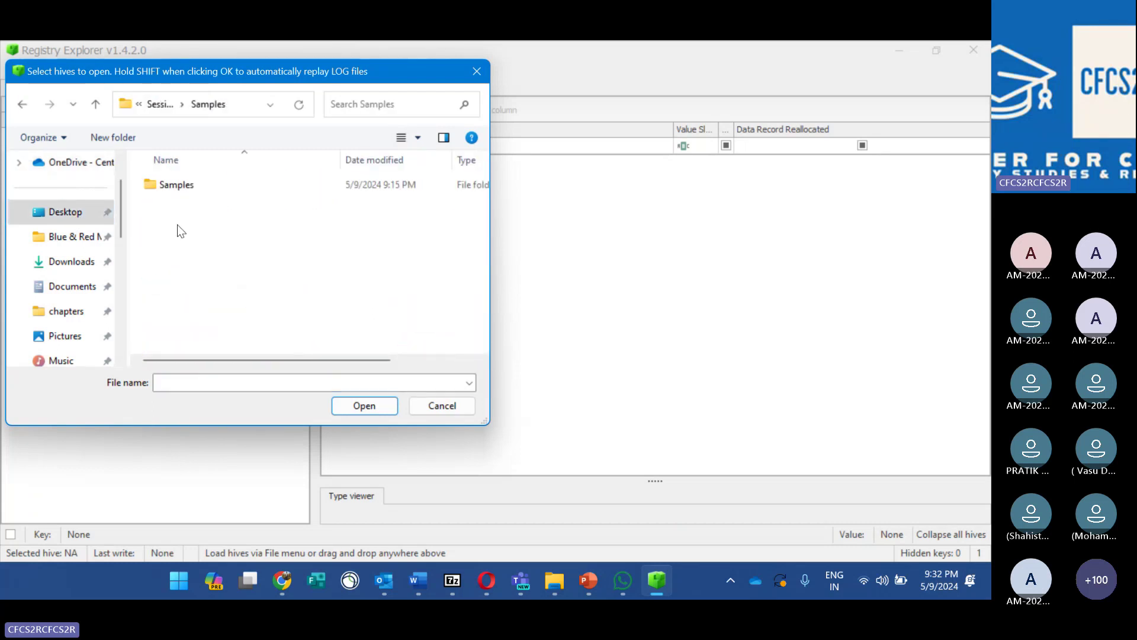
double_click(180, 188)
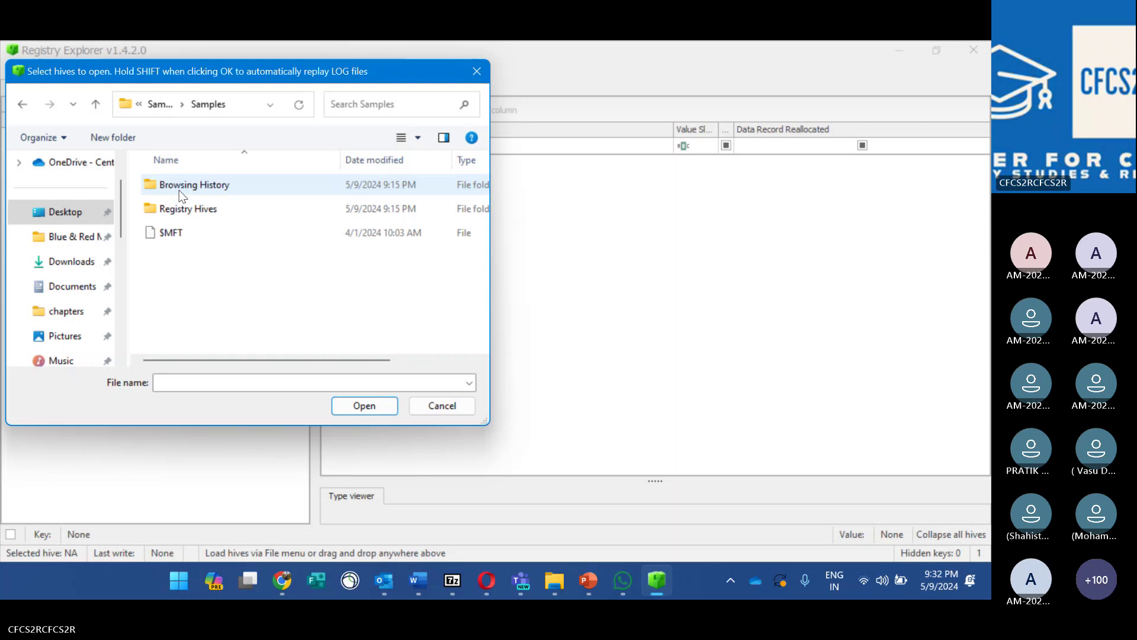
double_click(199, 212)
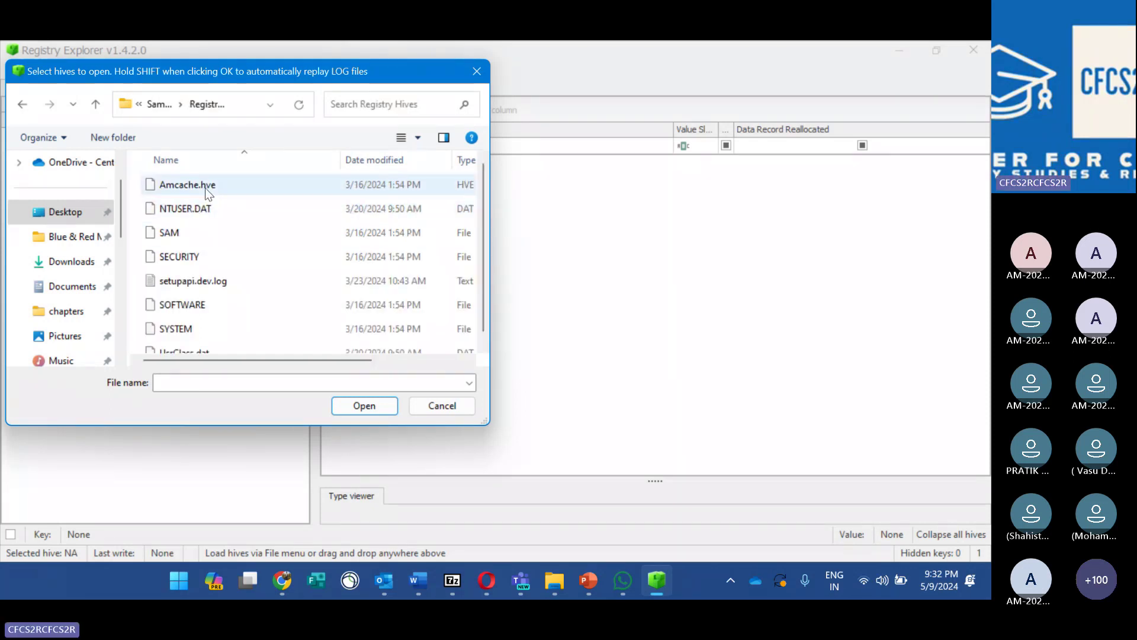
Load NTUSER.DAT as a dirty hive without replaying its transaction logs.
left_click(214, 209)
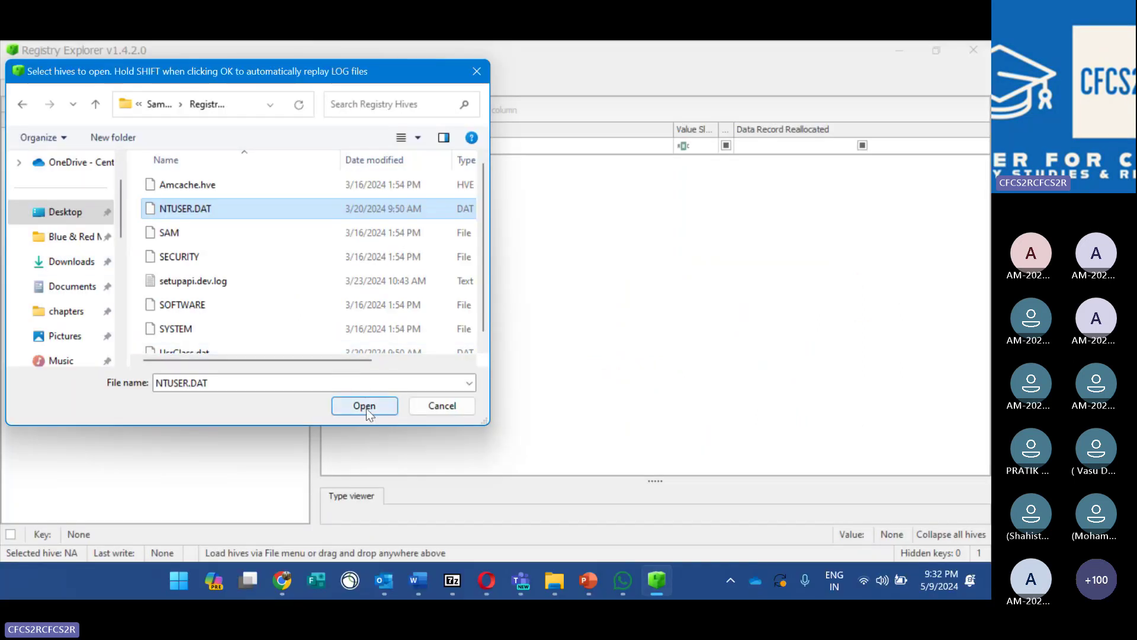
left_click(364, 405)
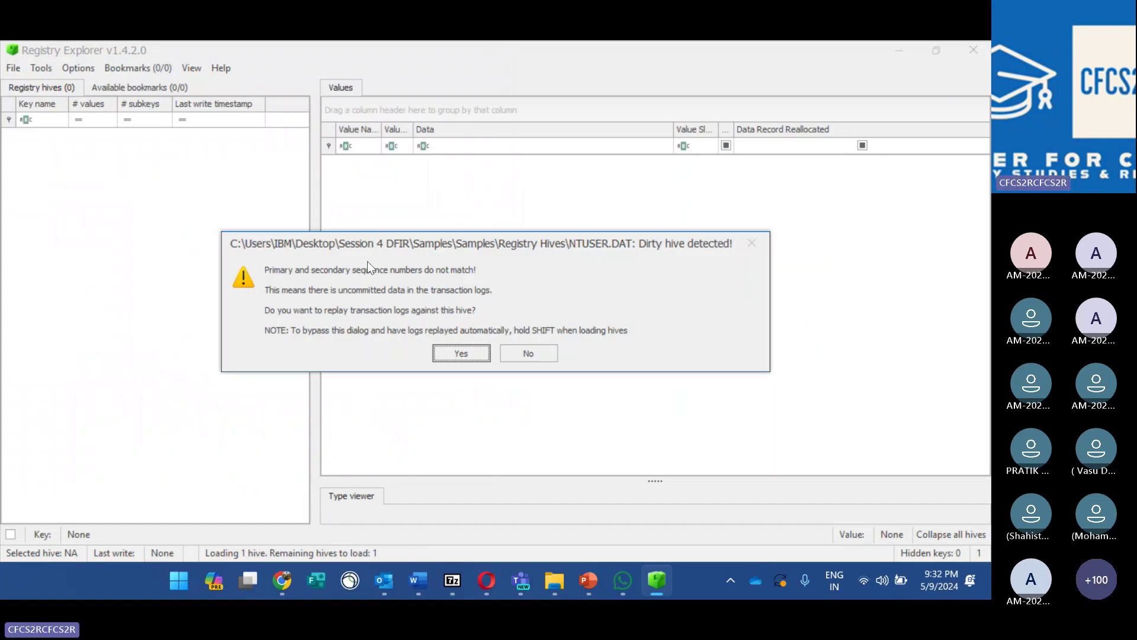
left_click(528, 355)
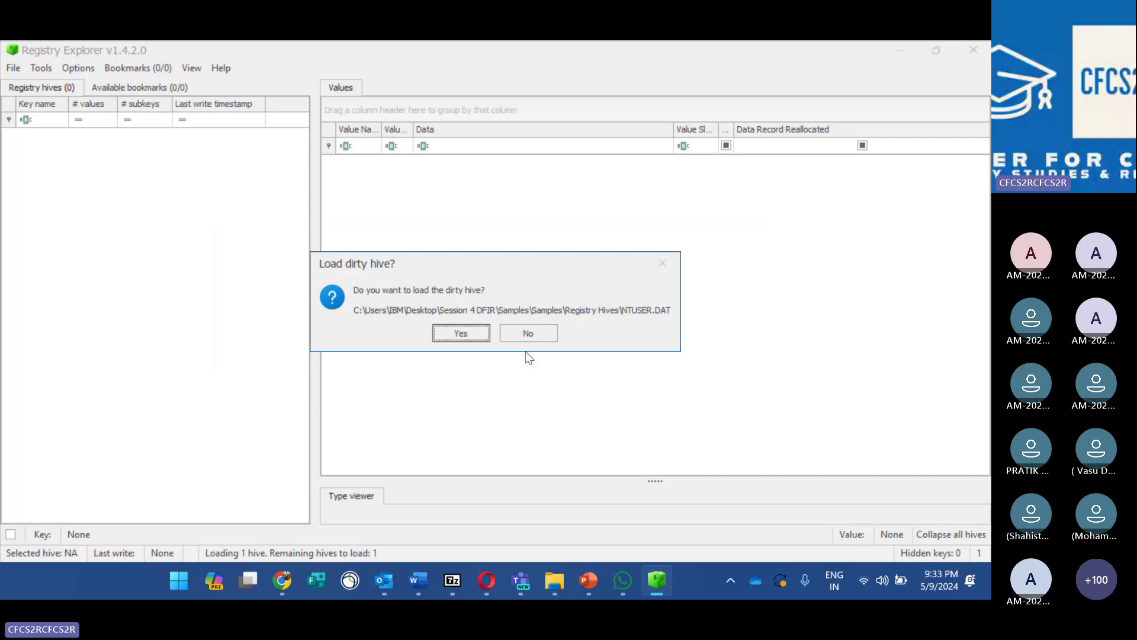
left_click(453, 334)
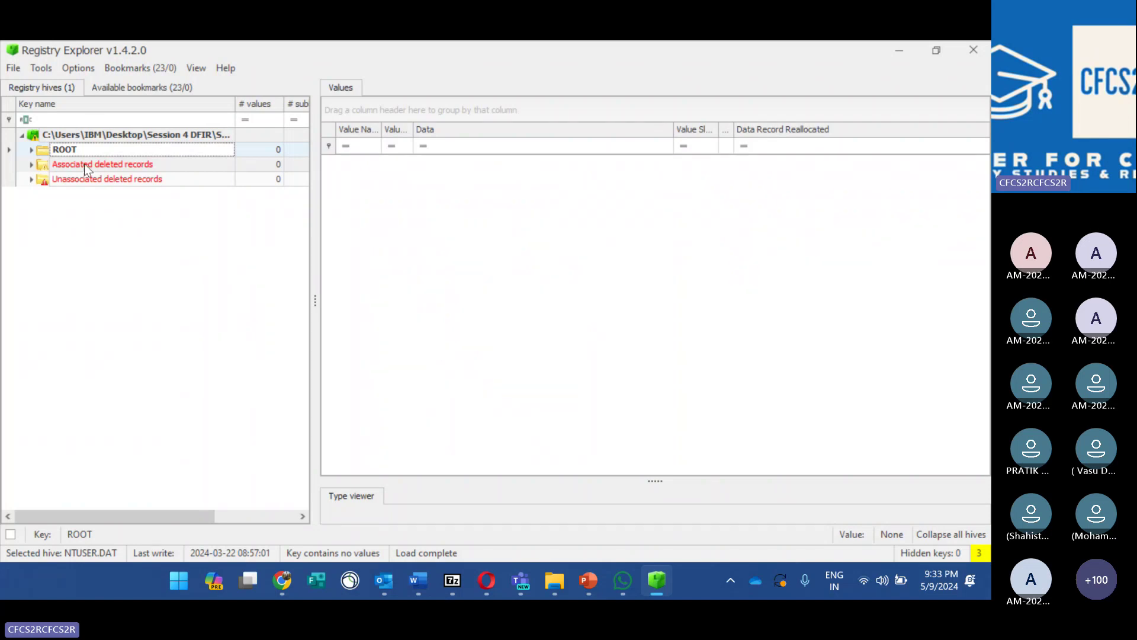
Expand ROOT > Software > Google in the loaded hive's key tree, with the Registry Explorer window maximized.
left_click(30, 149)
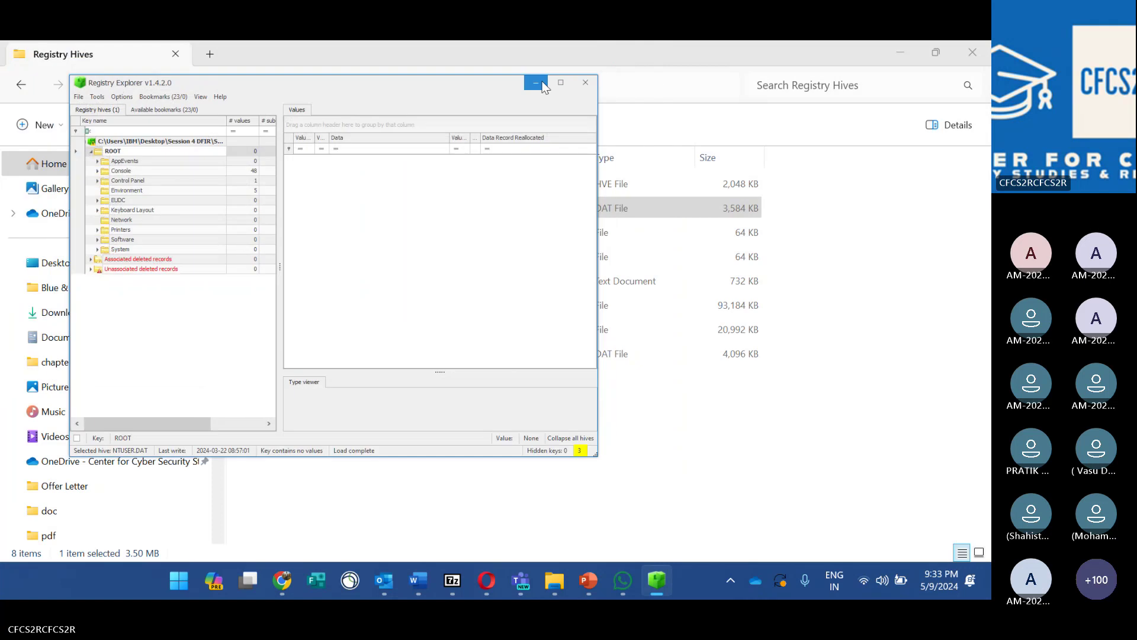
left_click(564, 82)
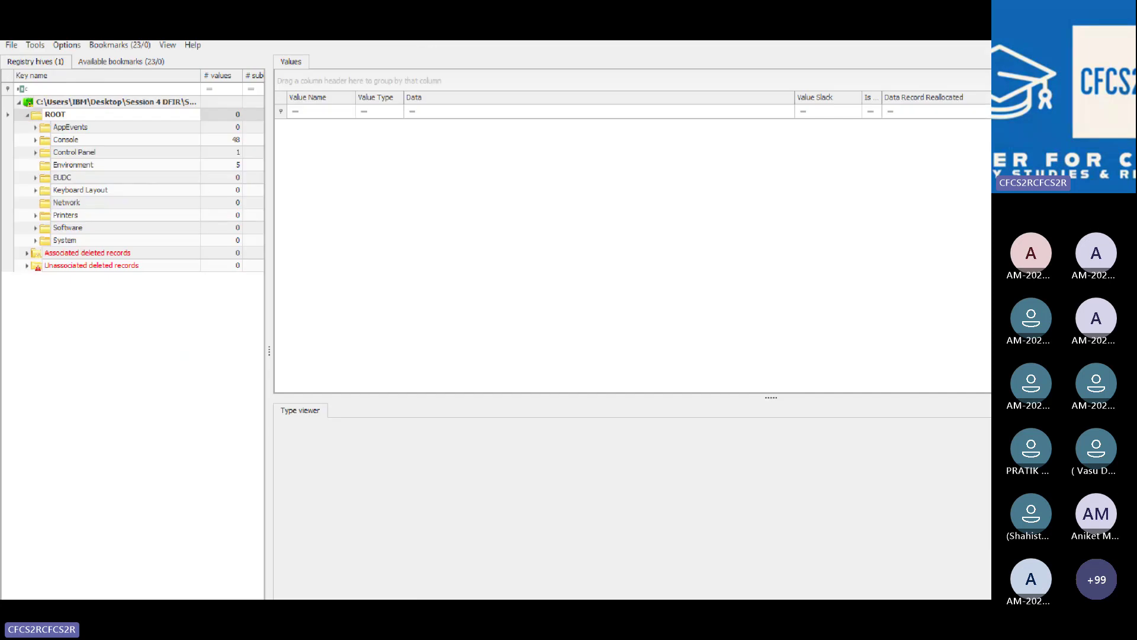
left_click(28, 207)
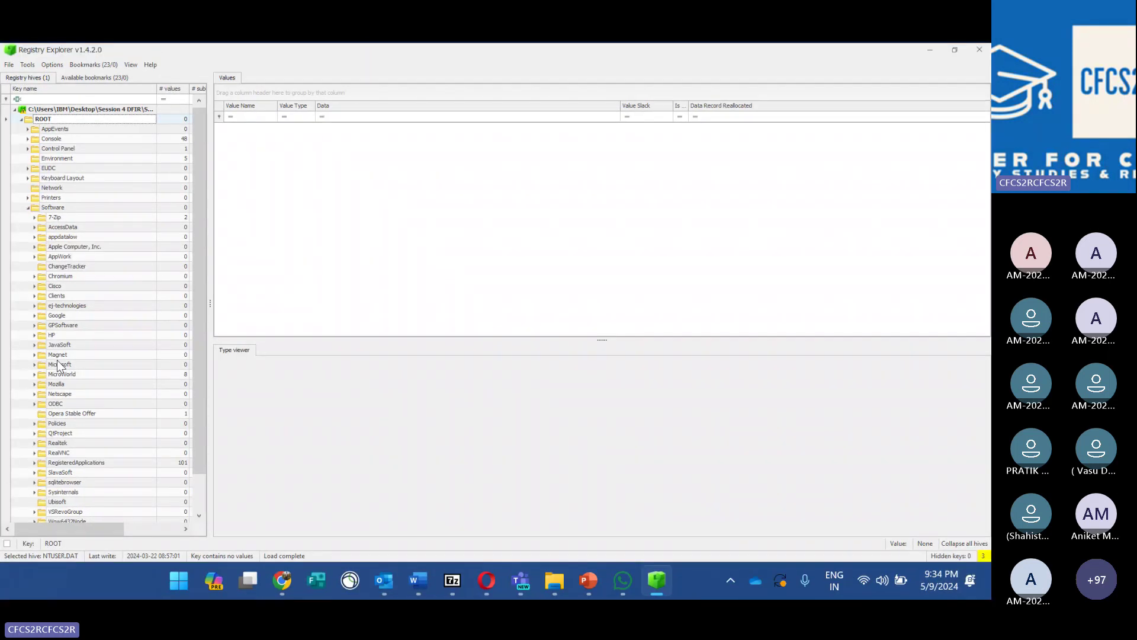
left_click(35, 316)
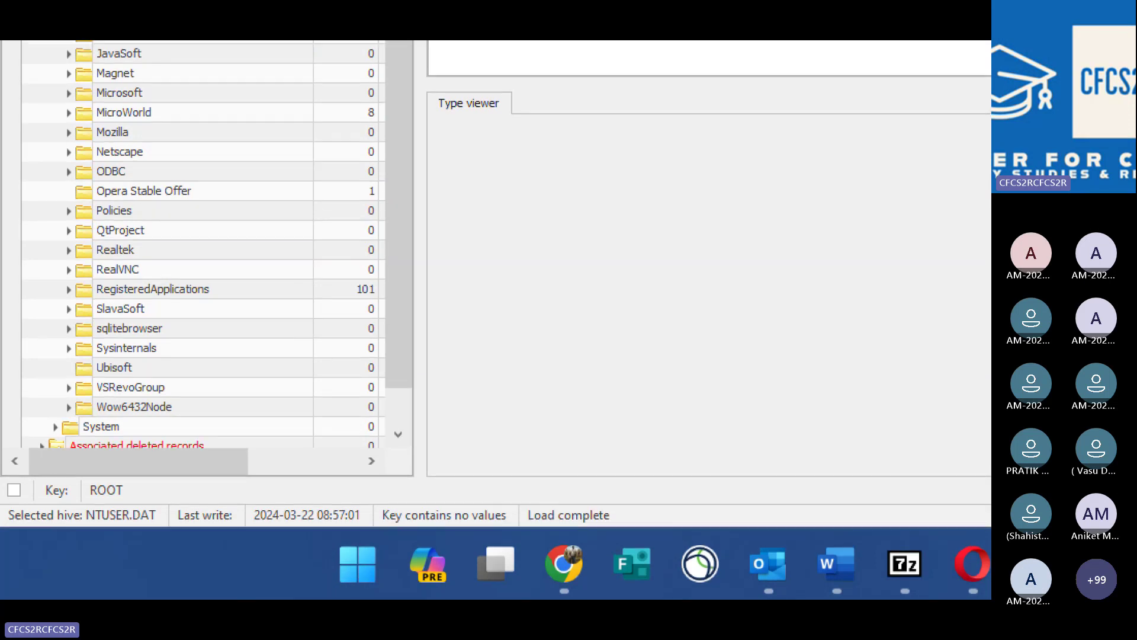
scroll(496, 320, "up", 5)
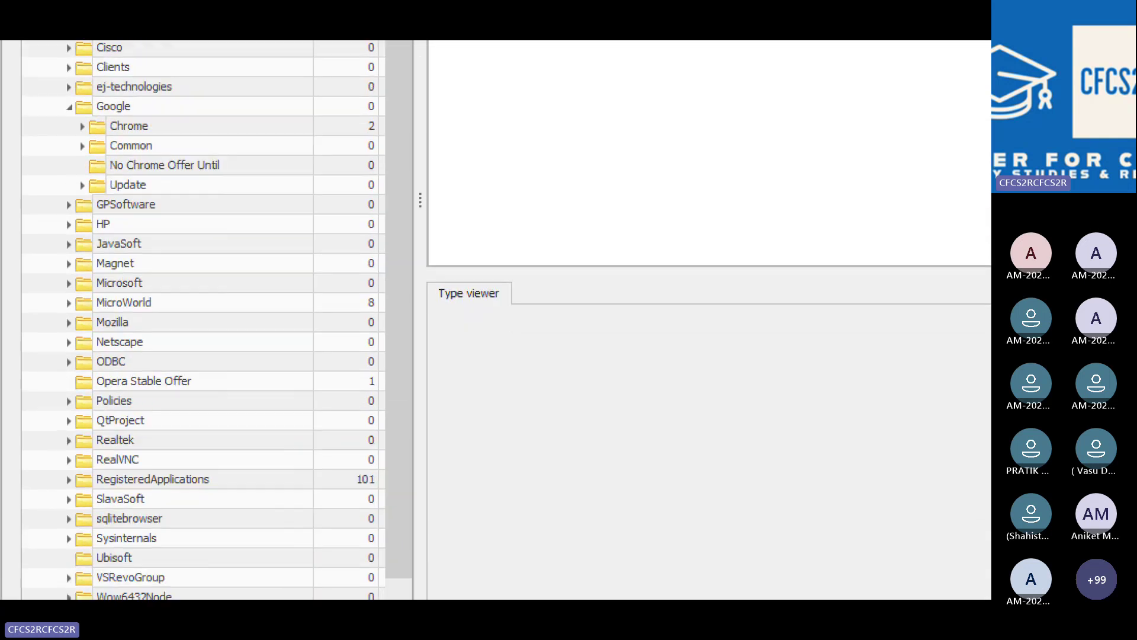
scroll(495, 320, "up", 3)
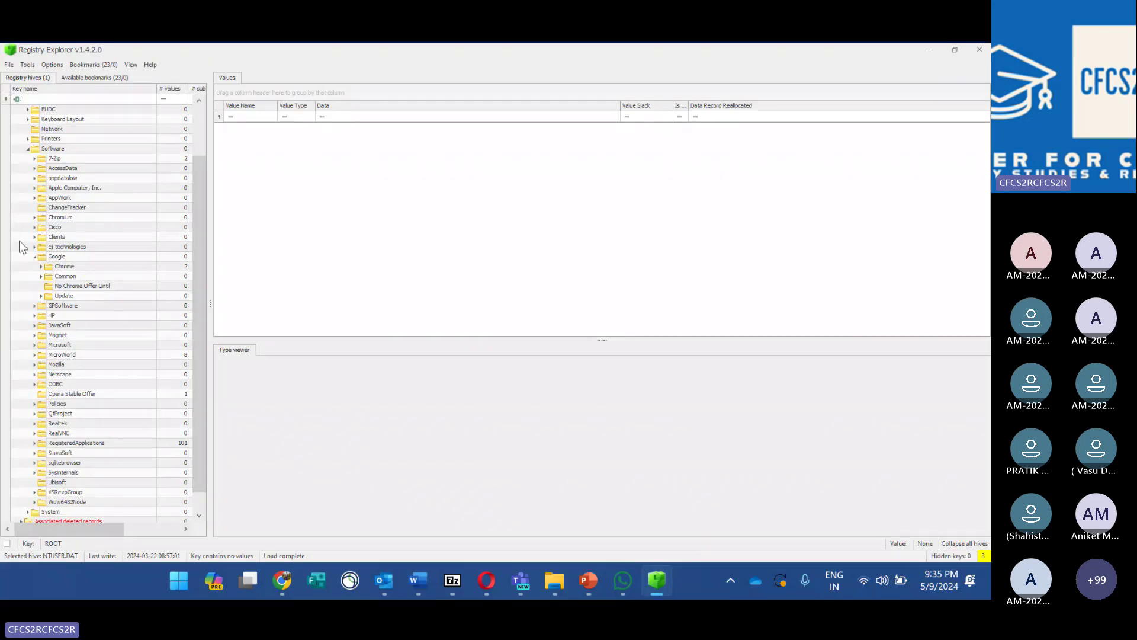
Collapse the Software key and expand Control Panel with its Desktop, Input Method and International subkeys.
left_click(28, 148)
left_click(28, 148)
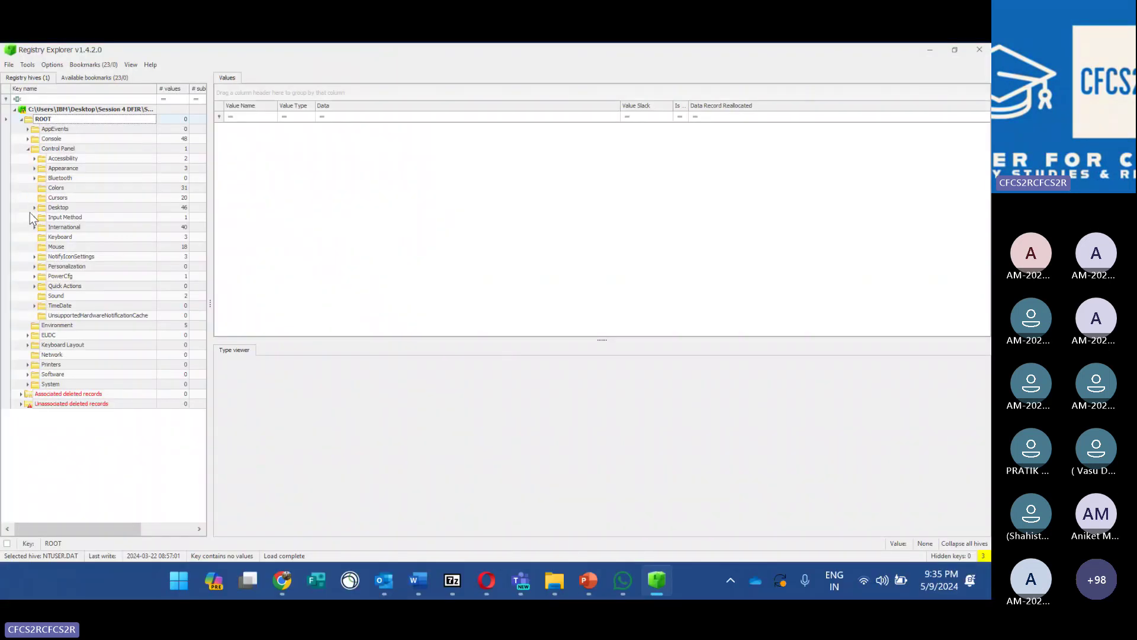
left_click(69, 222)
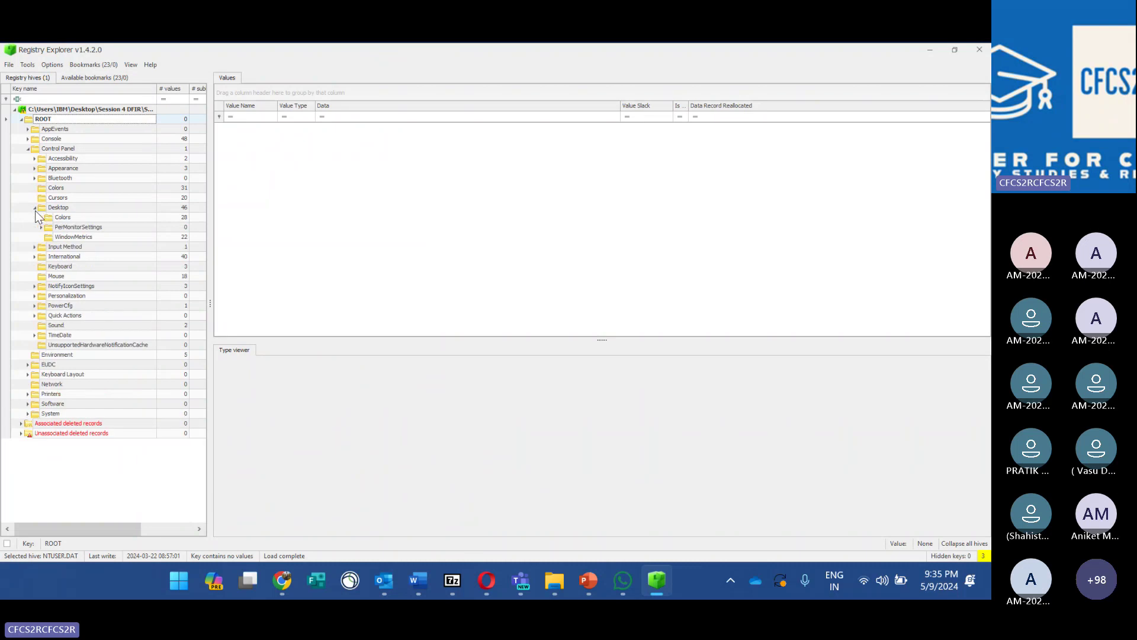
left_click(34, 246)
left_click(33, 267)
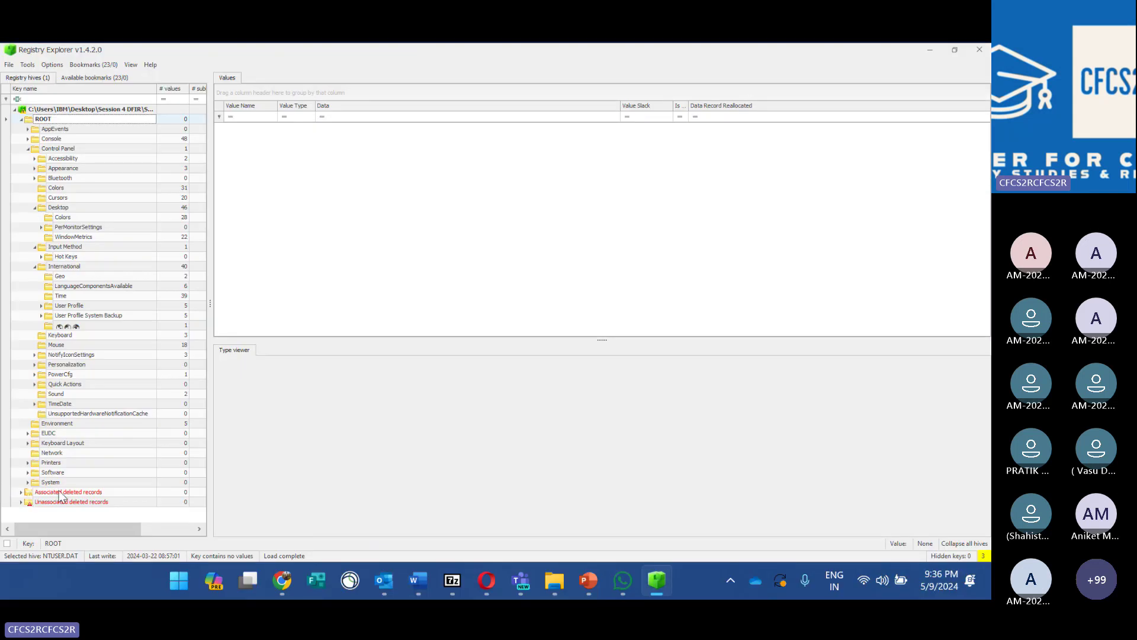
Display the values of the Environment key and expand the Keyboard Layout key.
left_click(52, 423)
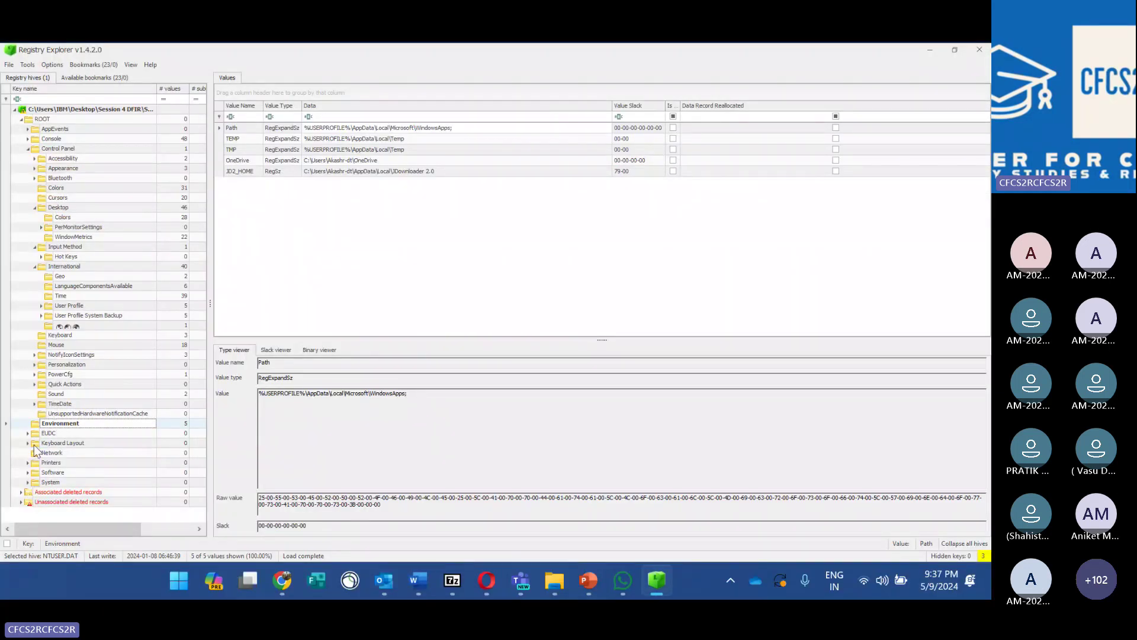
left_click(34, 444)
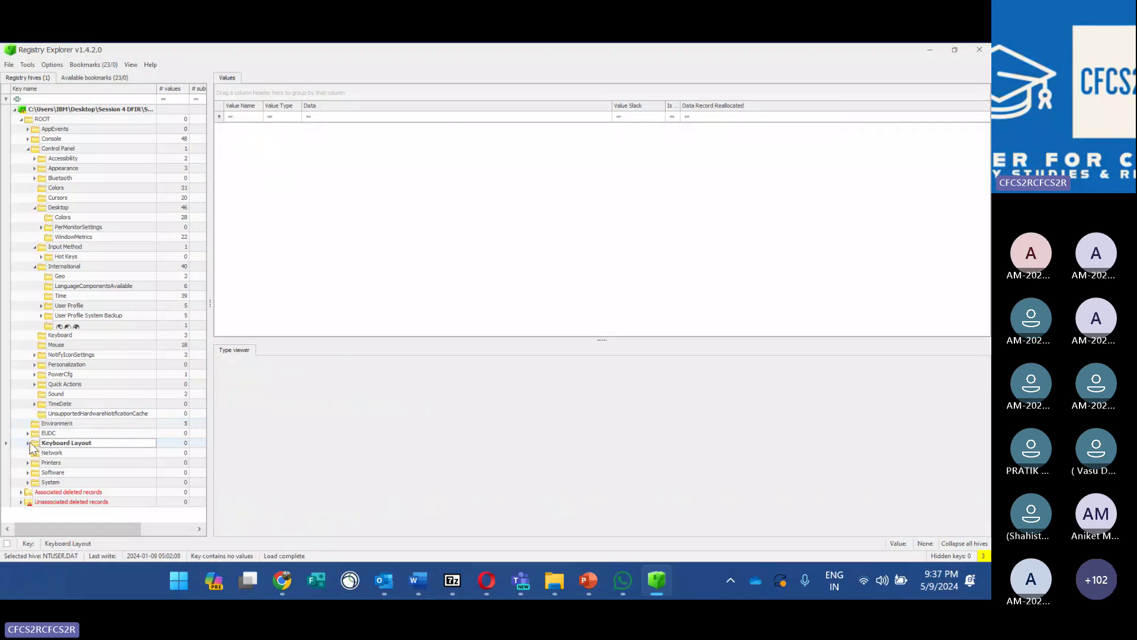
left_click(28, 443)
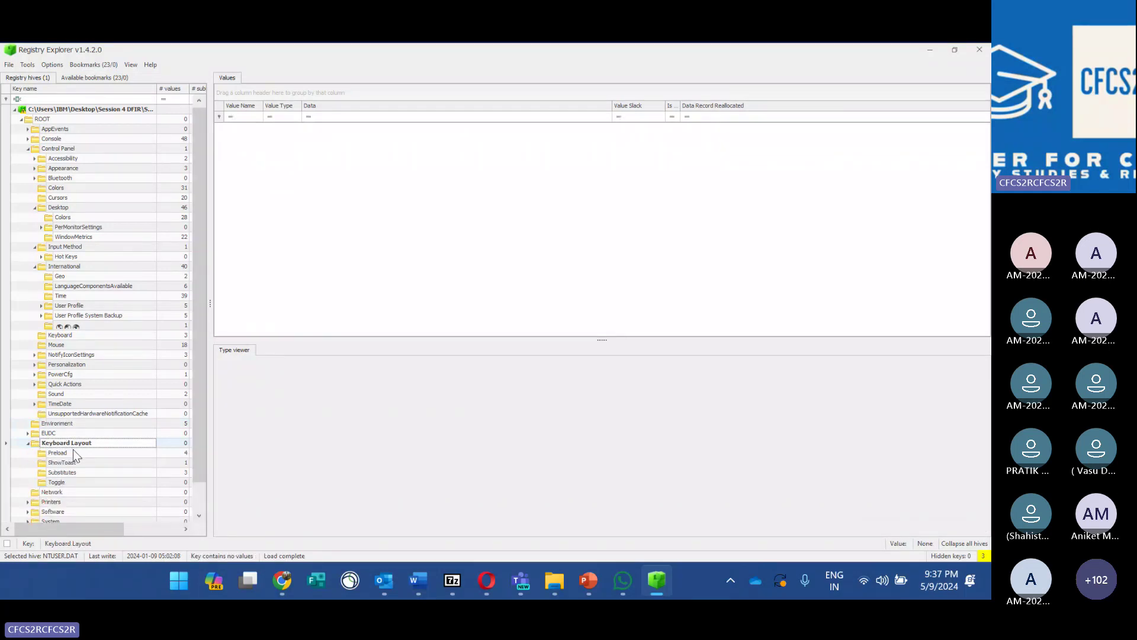
Inspect the Network key and expand the Printers key to show its subkeys, ending with Network selected.
scroll(78, 455, "down", 1)
left_click(60, 464)
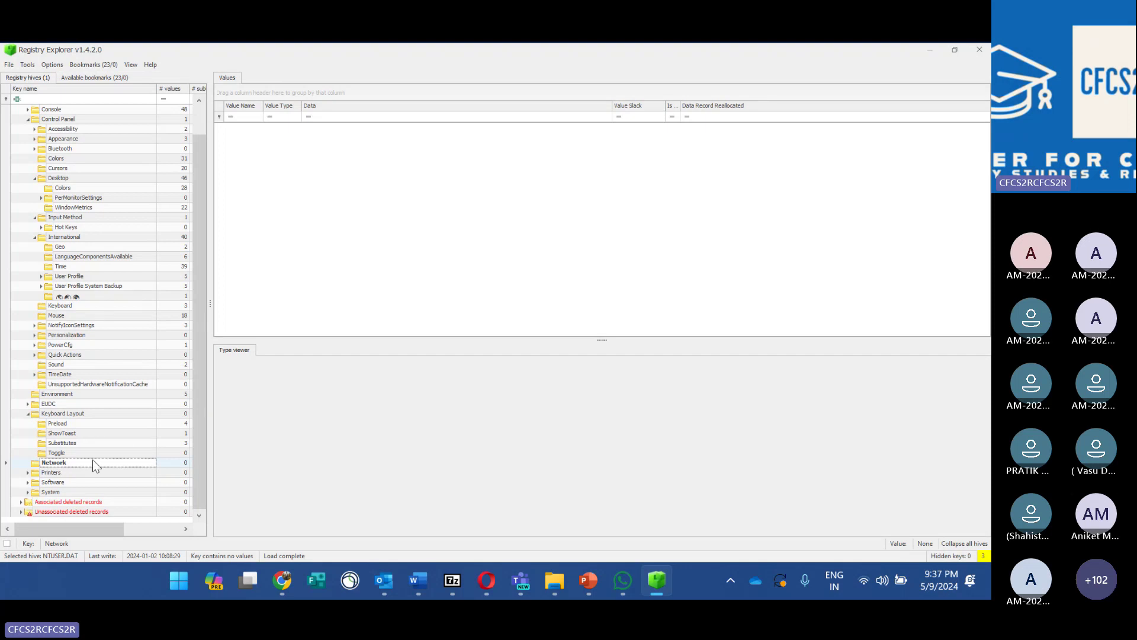
left_click(62, 474)
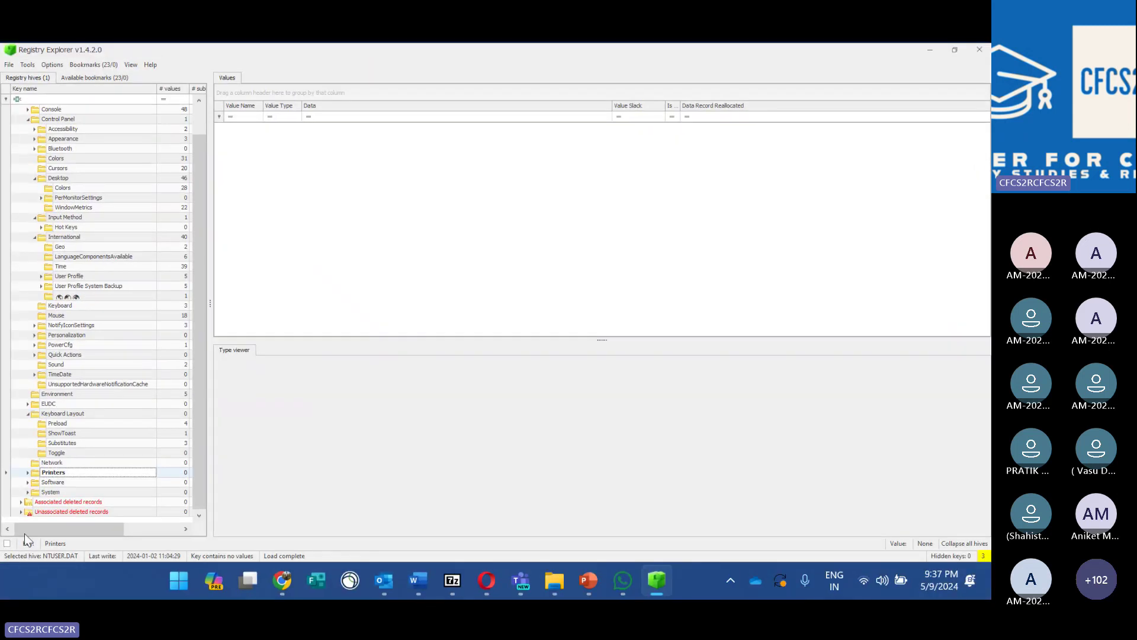
left_click(28, 472)
scroll(87, 409, "down", 2)
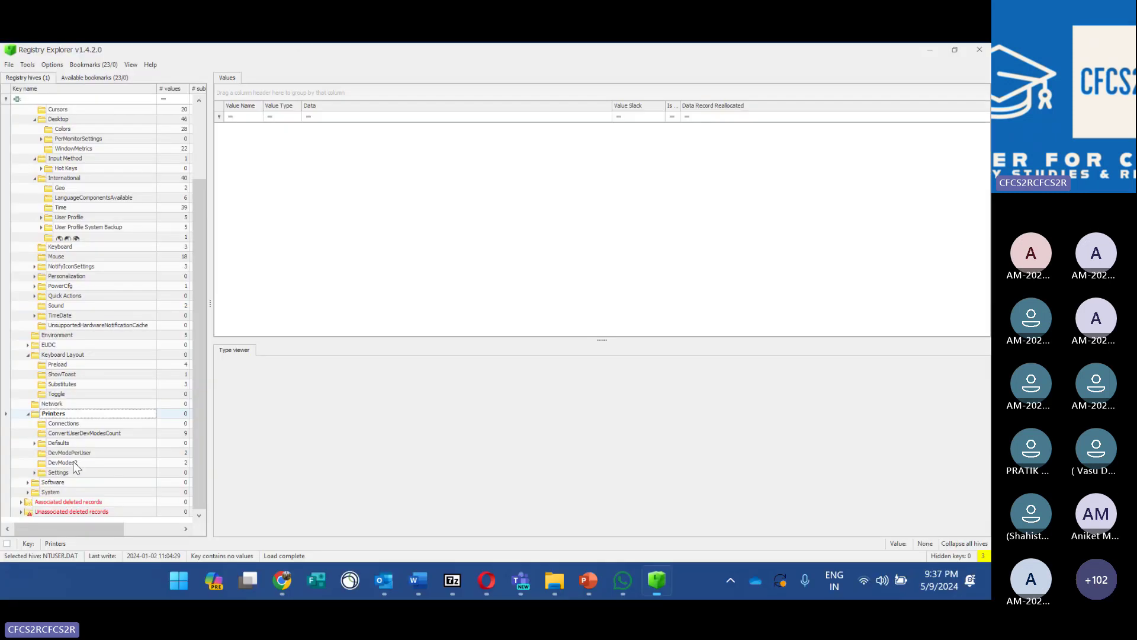
left_click(77, 308)
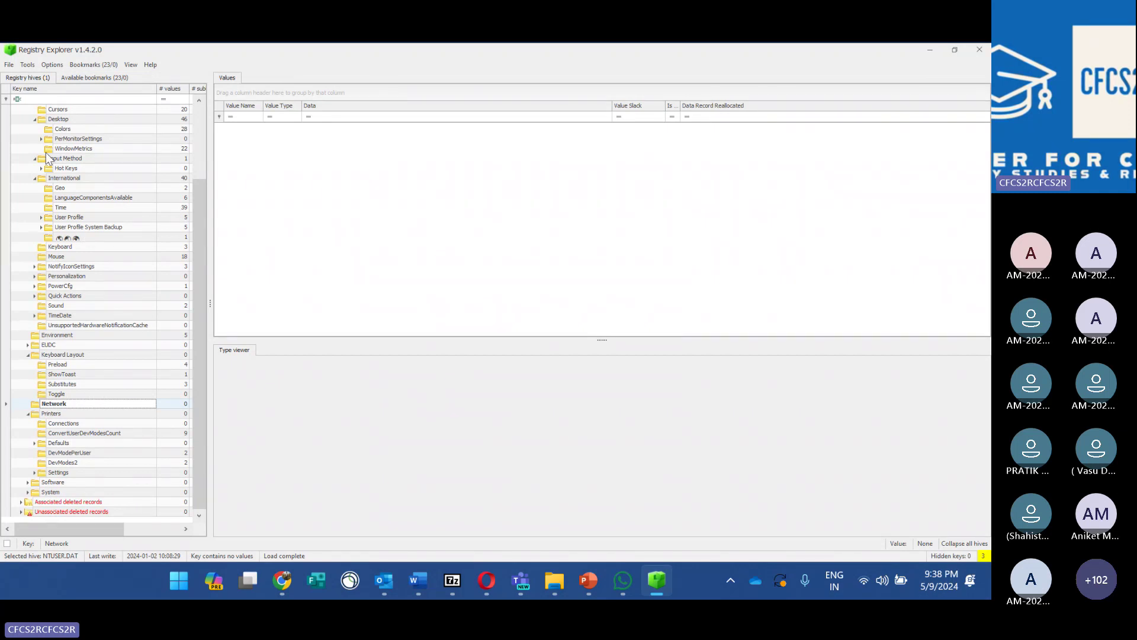
Collapse the Control Panel, Keyboard Layout and Printers keys.
scroll(47, 157, "up", 3)
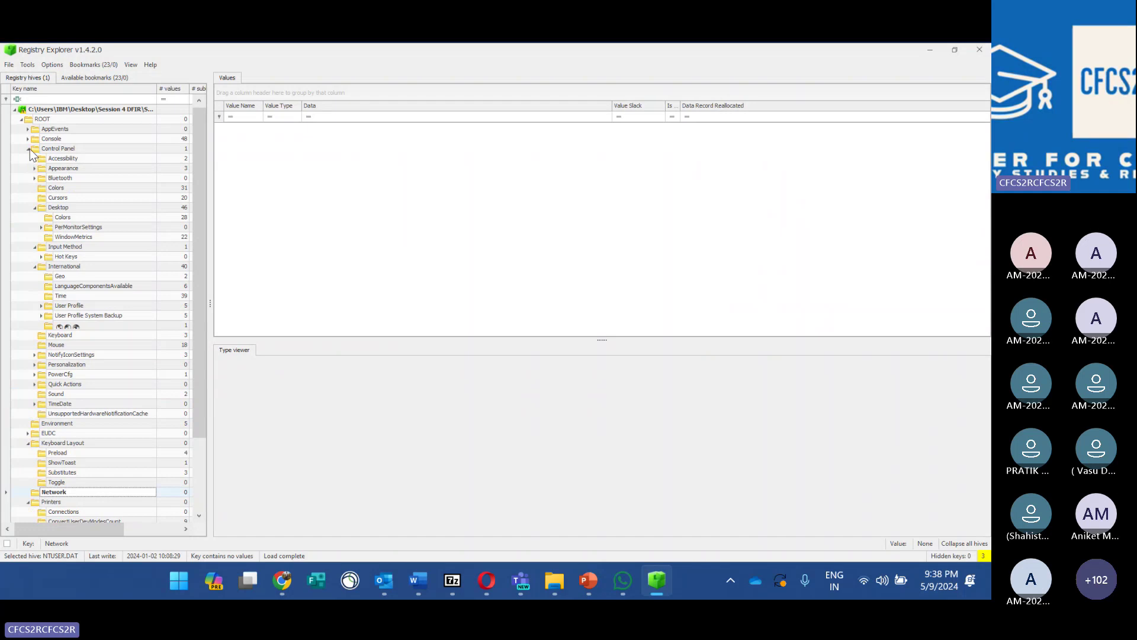
left_click(29, 148)
left_click(28, 178)
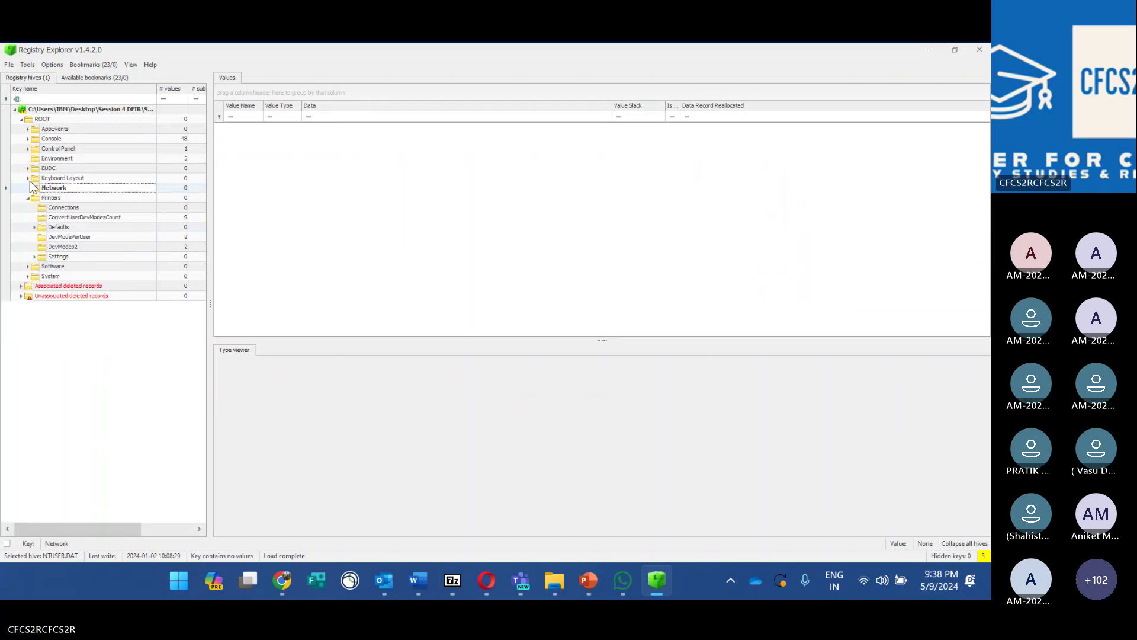
left_click(27, 196)
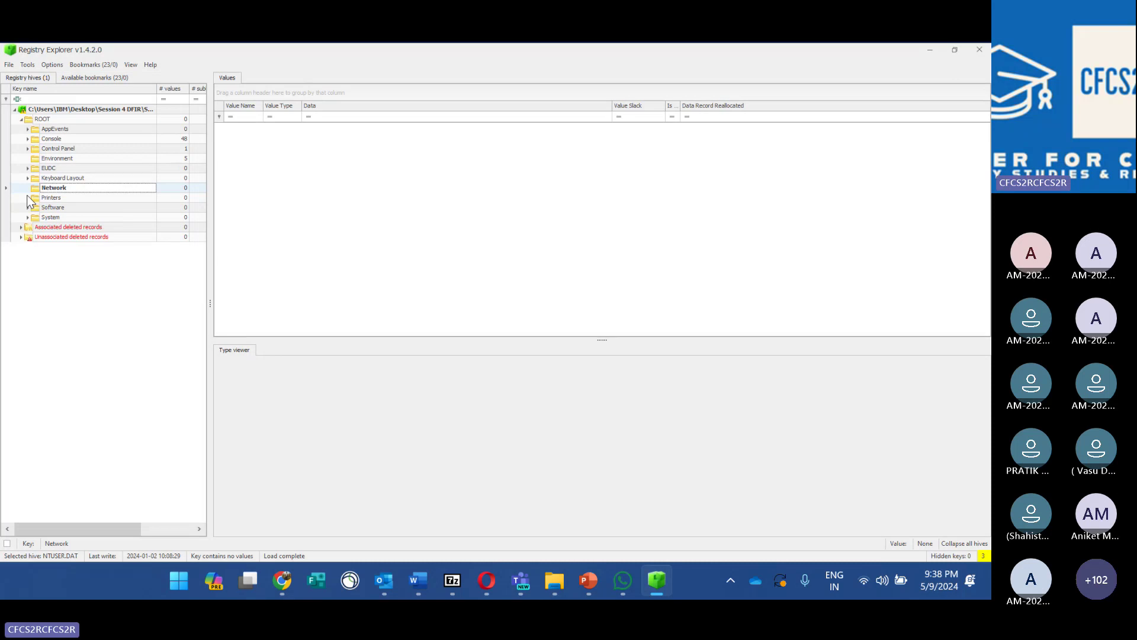
Expand the Software key and its Microsoft subkey to list the Microsoft subkeys.
left_click(27, 206)
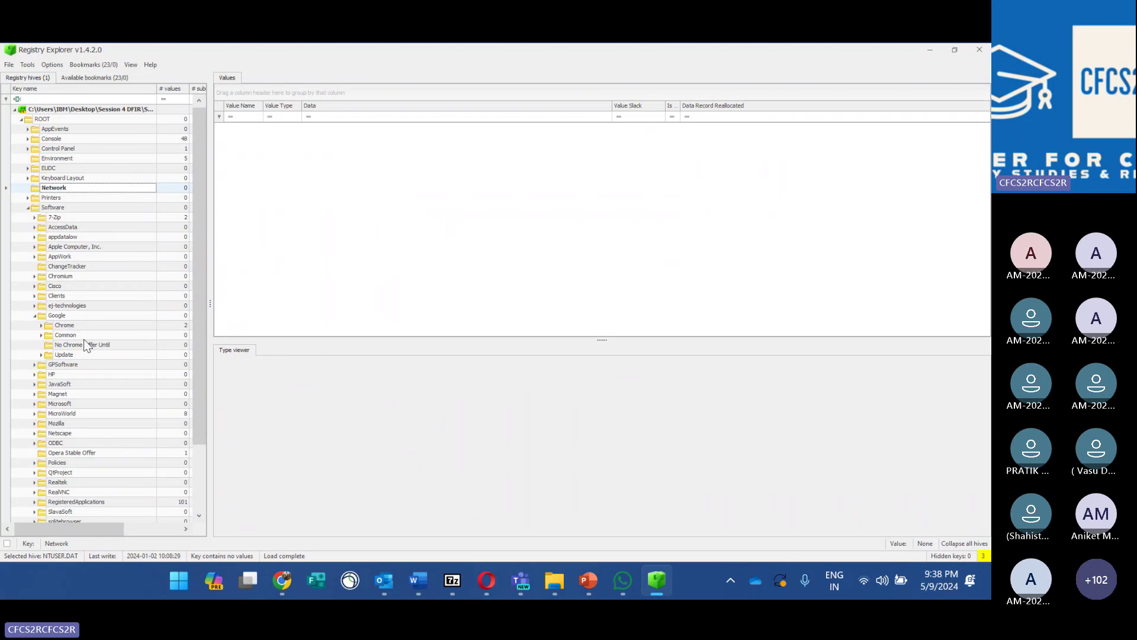
scroll(84, 340, "down", 2)
scroll(84, 339, "down", 1)
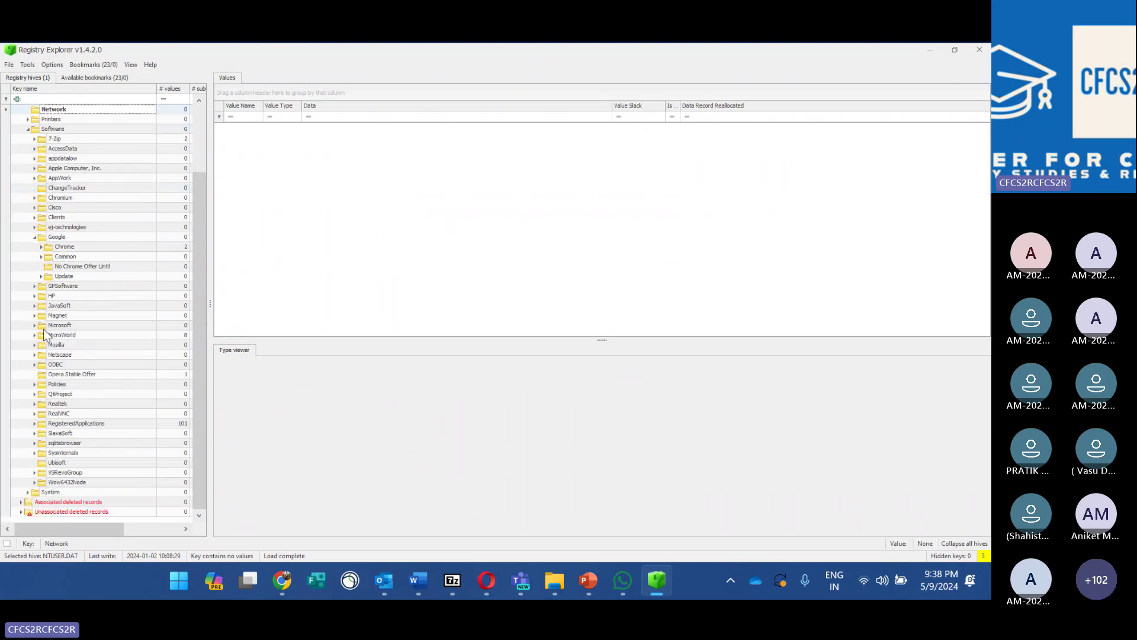
left_click(35, 325)
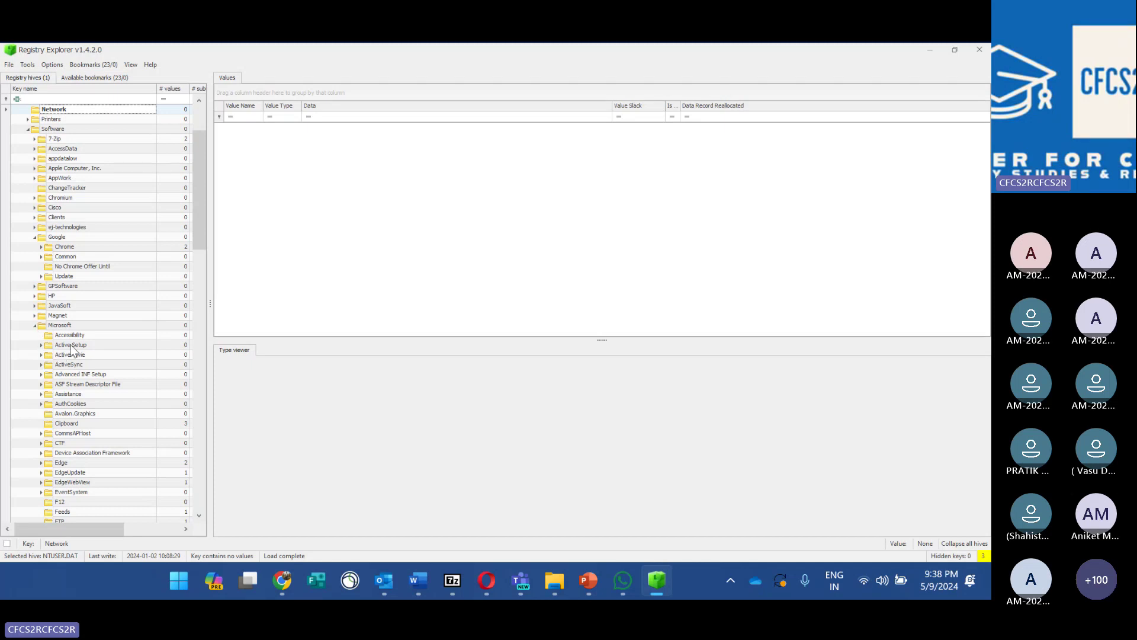
Expand the Windows key under Software\Microsoft and its CurrentVersion subkey to list the CurrentVersion subkeys.
scroll(72, 350, "down", 2)
scroll(71, 349, "down", 5)
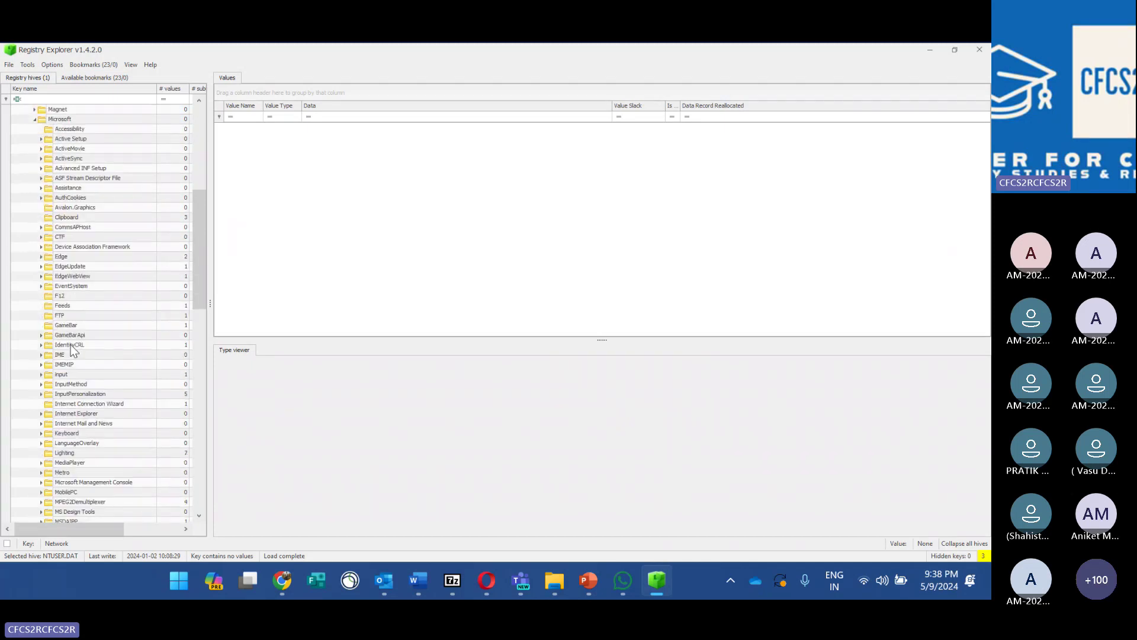
scroll(71, 349, "down", 4)
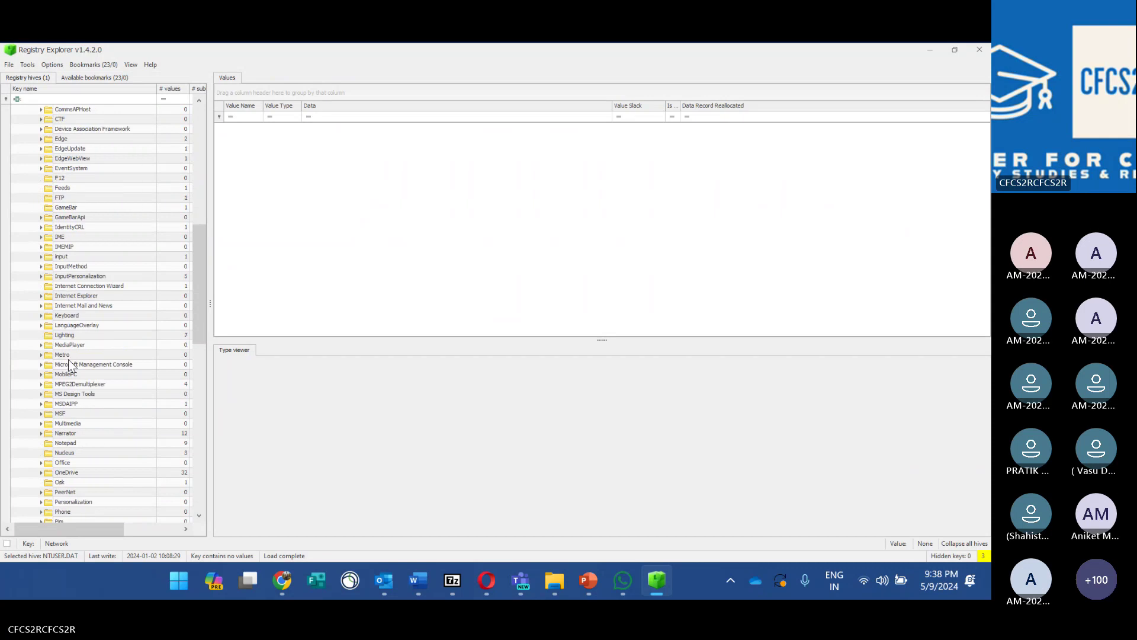
scroll(69, 387, "down", 10)
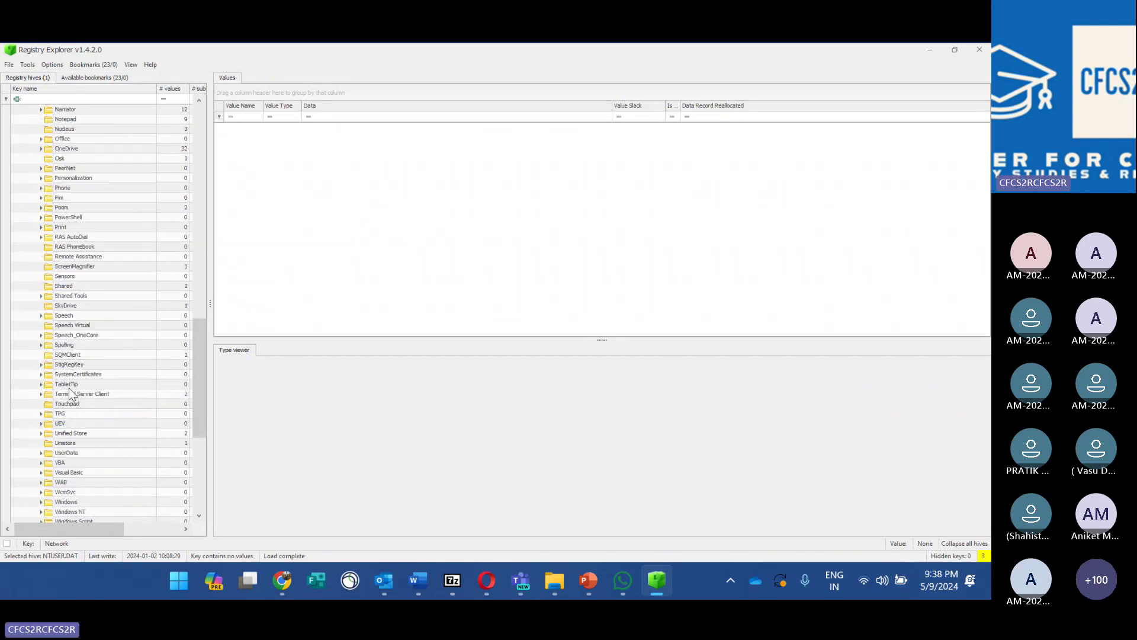
scroll(69, 388, "down", 1)
left_click(42, 472)
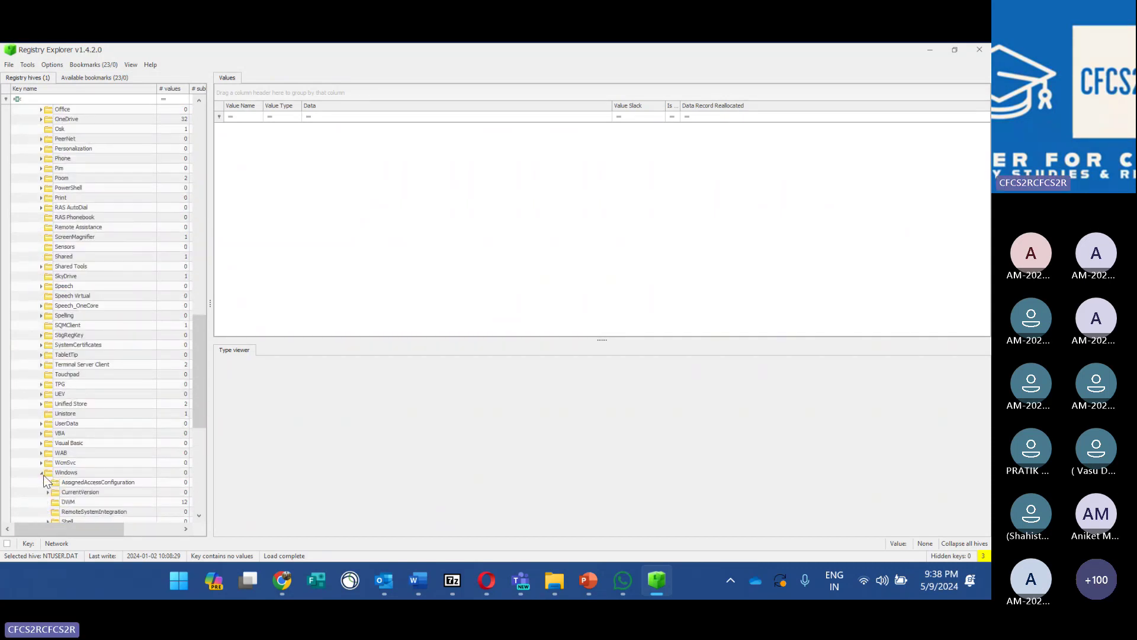
scroll(78, 444, "down", 2)
double_click(80, 436)
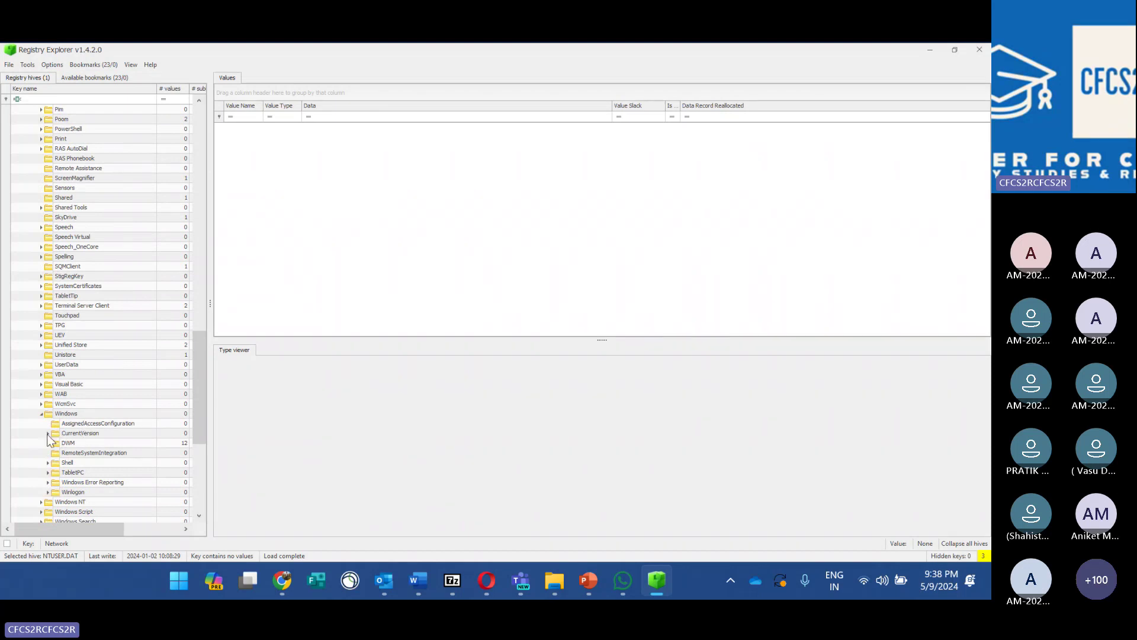
Examine the subkeys of Software\Microsoft\Windows\CurrentVersion through to the end of the list and return to its beginning.
scroll(88, 418, "down", 2)
scroll(87, 418, "down", 4)
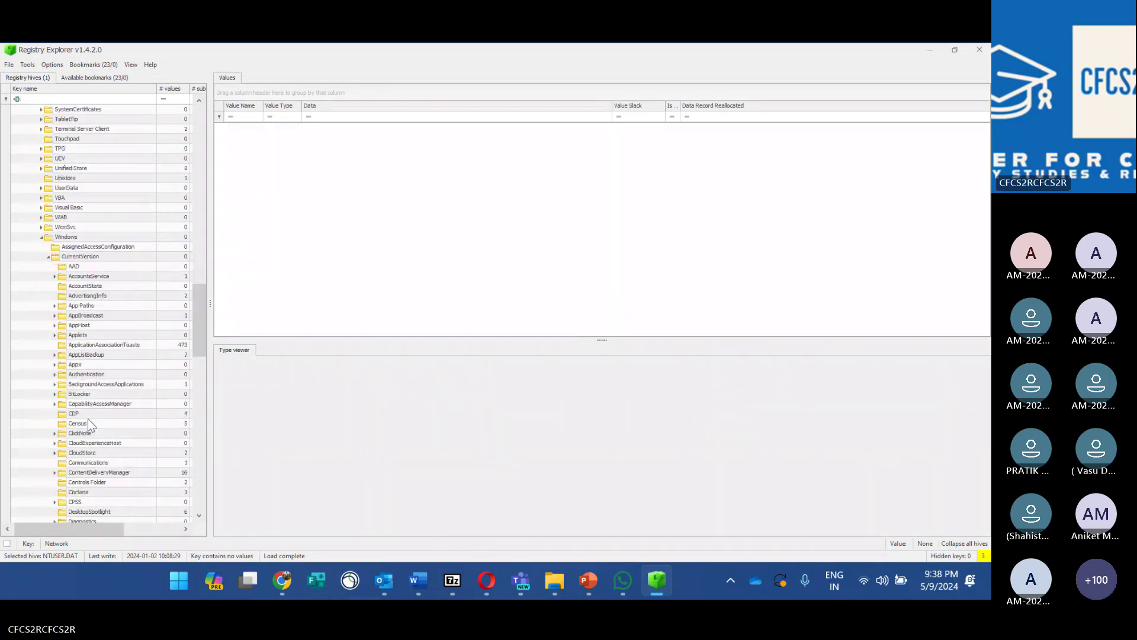
scroll(87, 418, "down", 2)
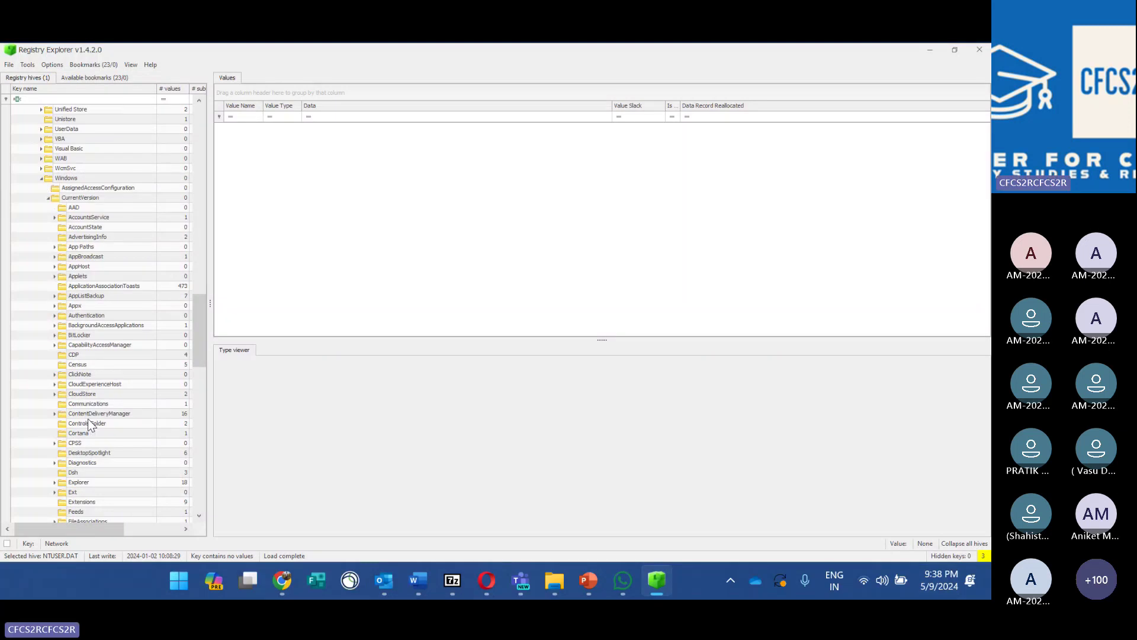
key("super+plus")
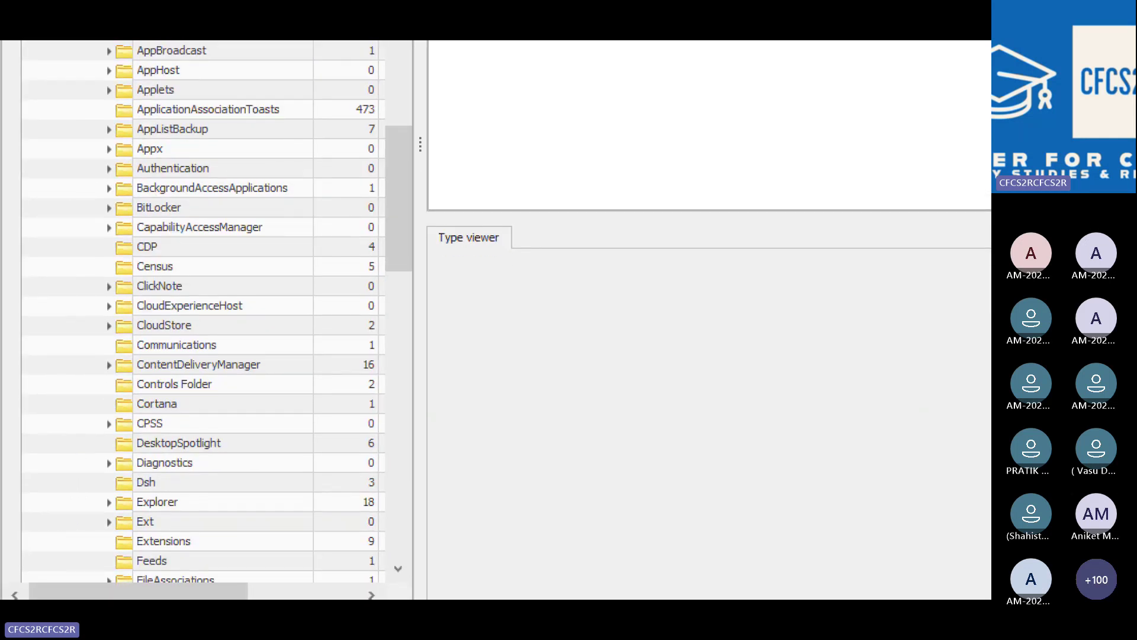
scroll(81, 355, "down", 3)
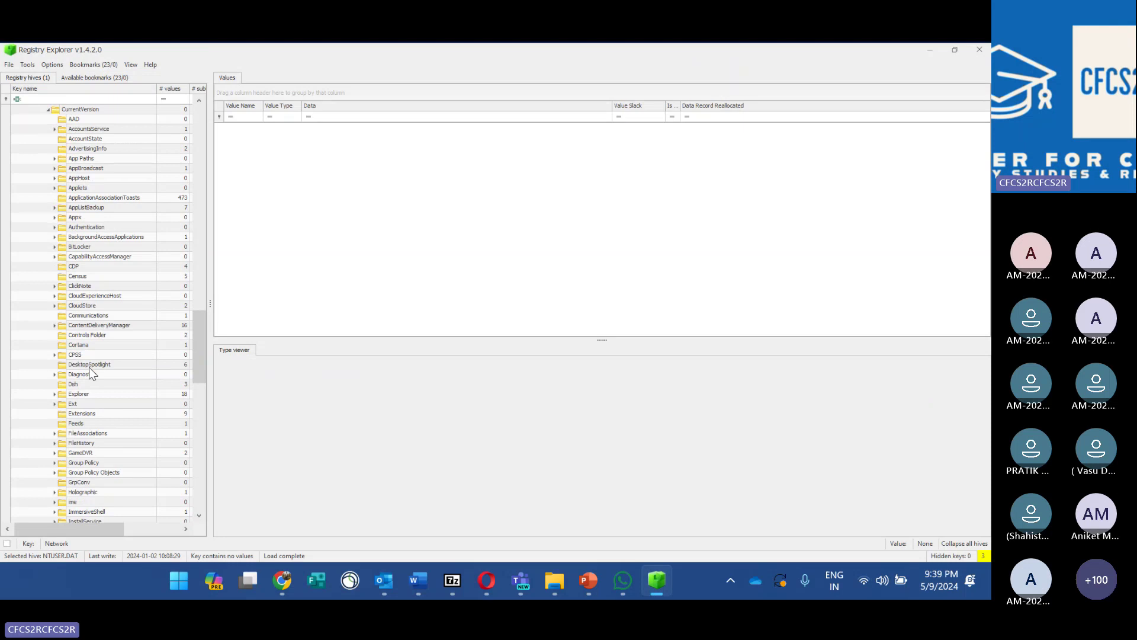
scroll(90, 372, "down", 6)
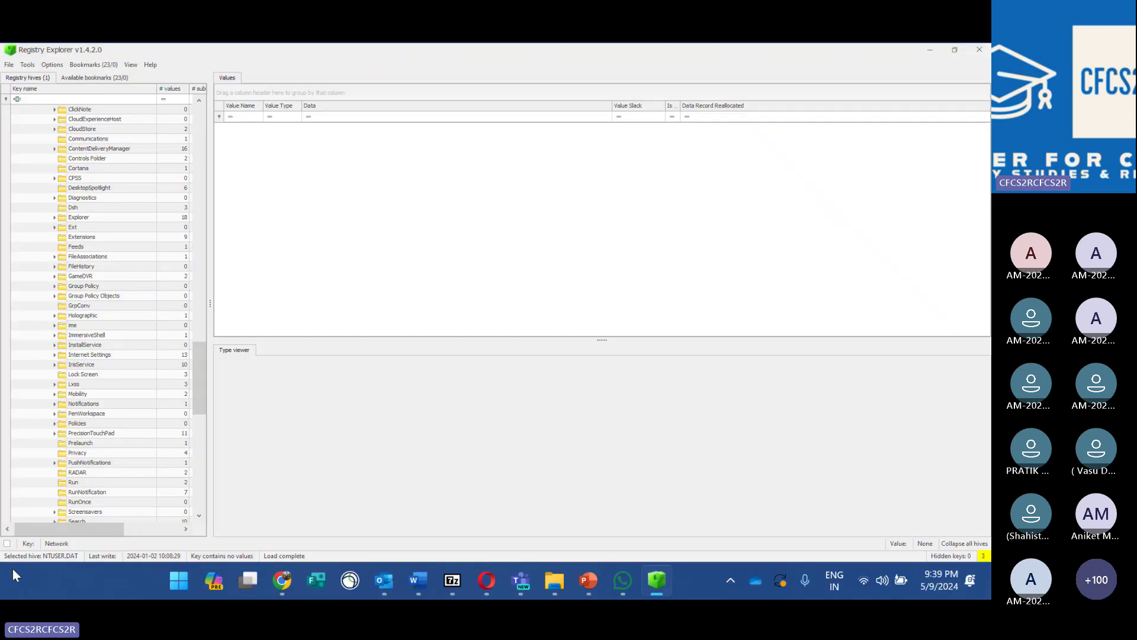
scroll(242, 249, "down", 8)
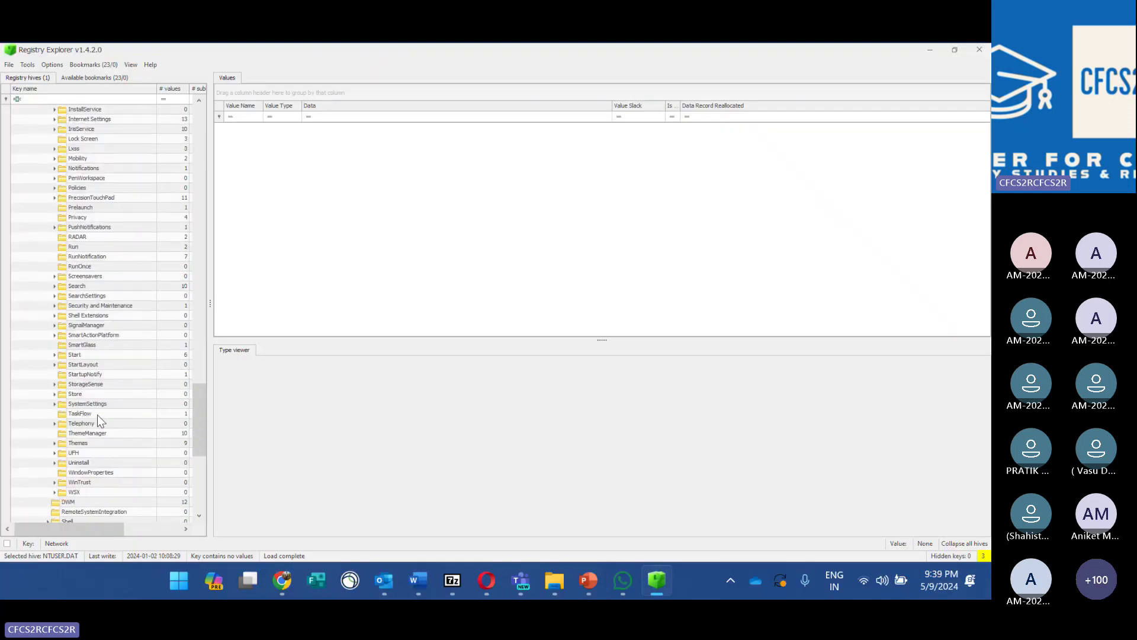
scroll(99, 430, "down", 2)
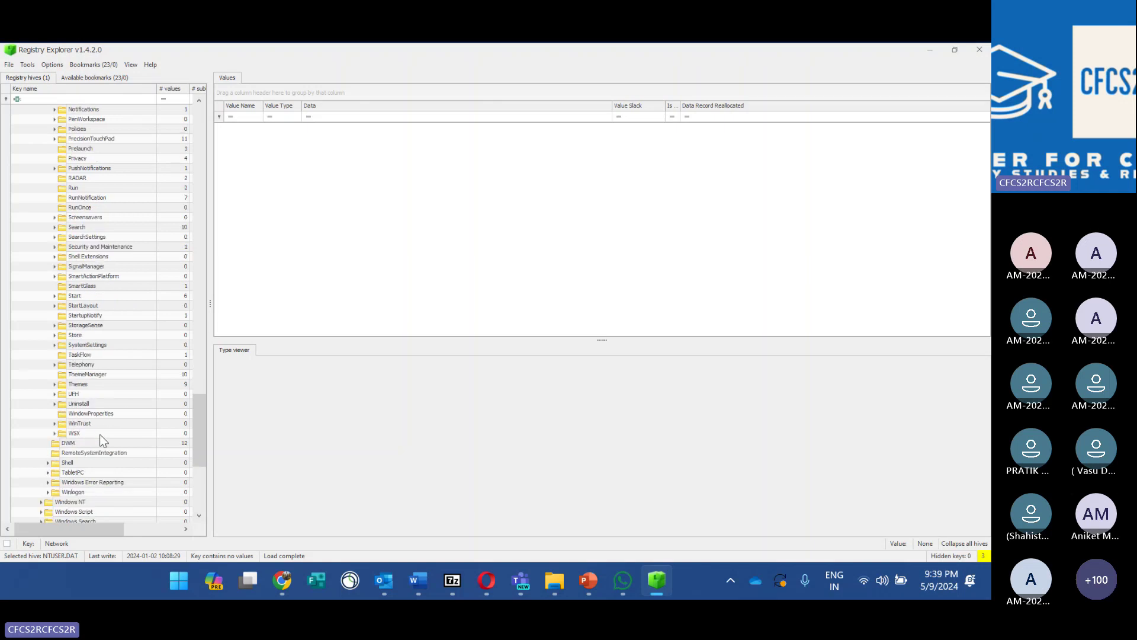
scroll(110, 435, "up", 15)
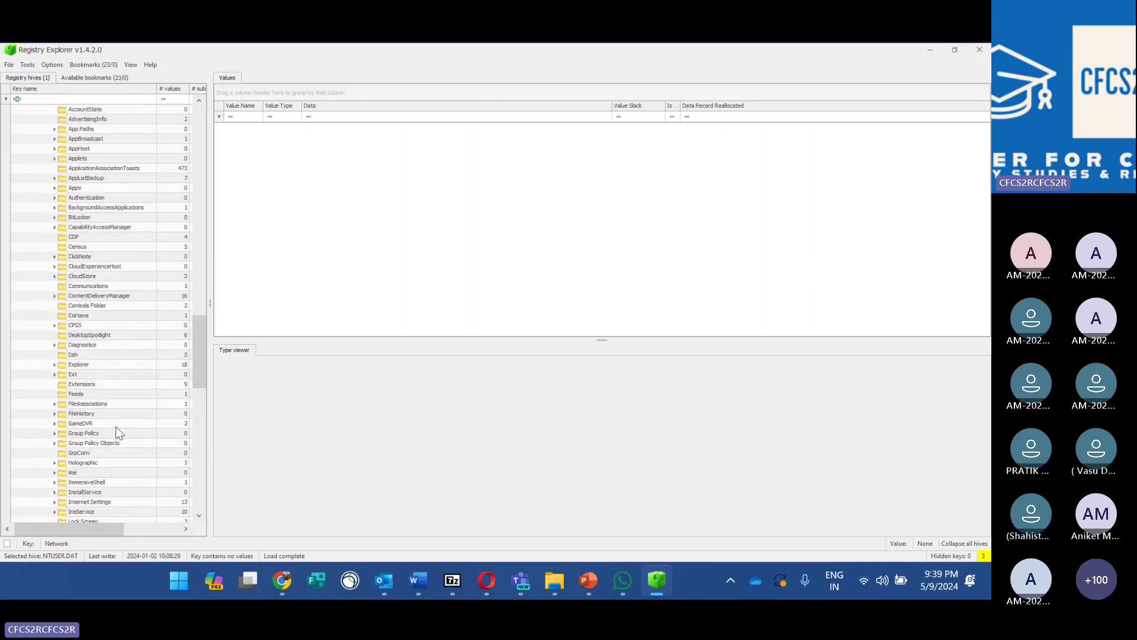
scroll(117, 430, "up", 1)
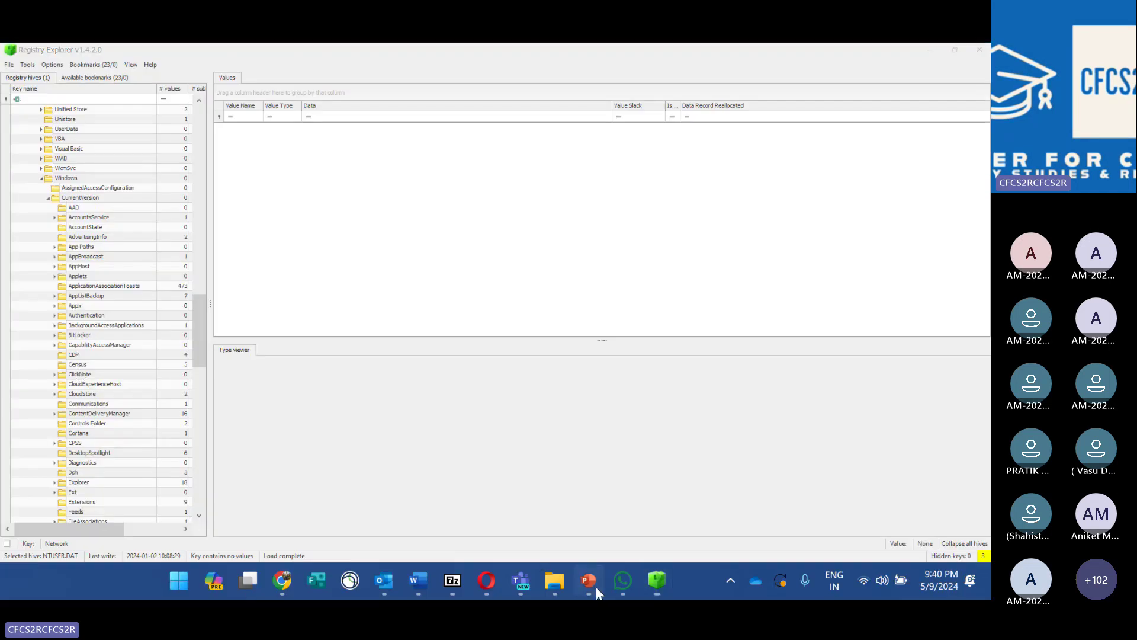
Switch to the Windows Artifact Analysis presentation in PowerPoint, start the slide show and review the "Explore ntusr.dat" and "Use RegistryExplorer tool" slides.
left_click(593, 583)
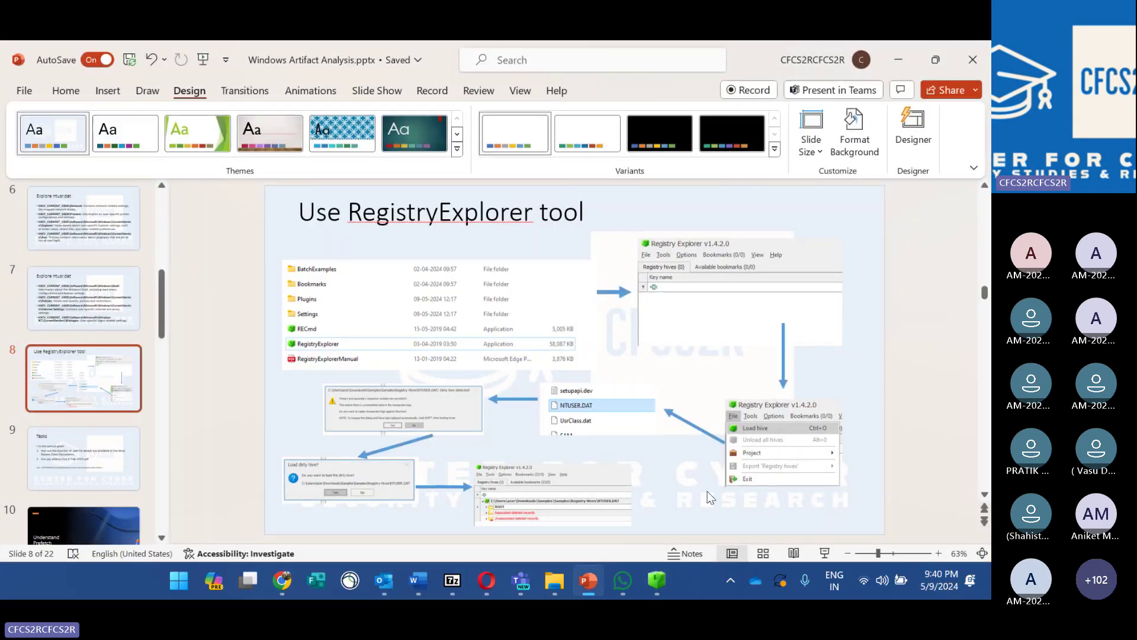
left_click(823, 554)
key("Right")
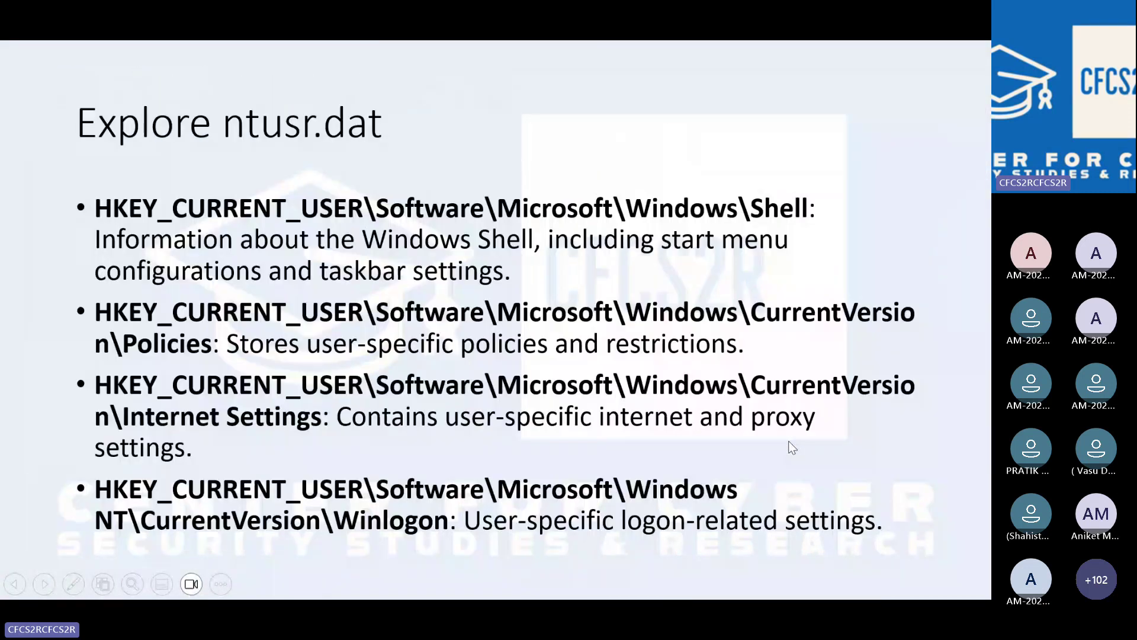
key("Left")
key("Left")
key("Right")
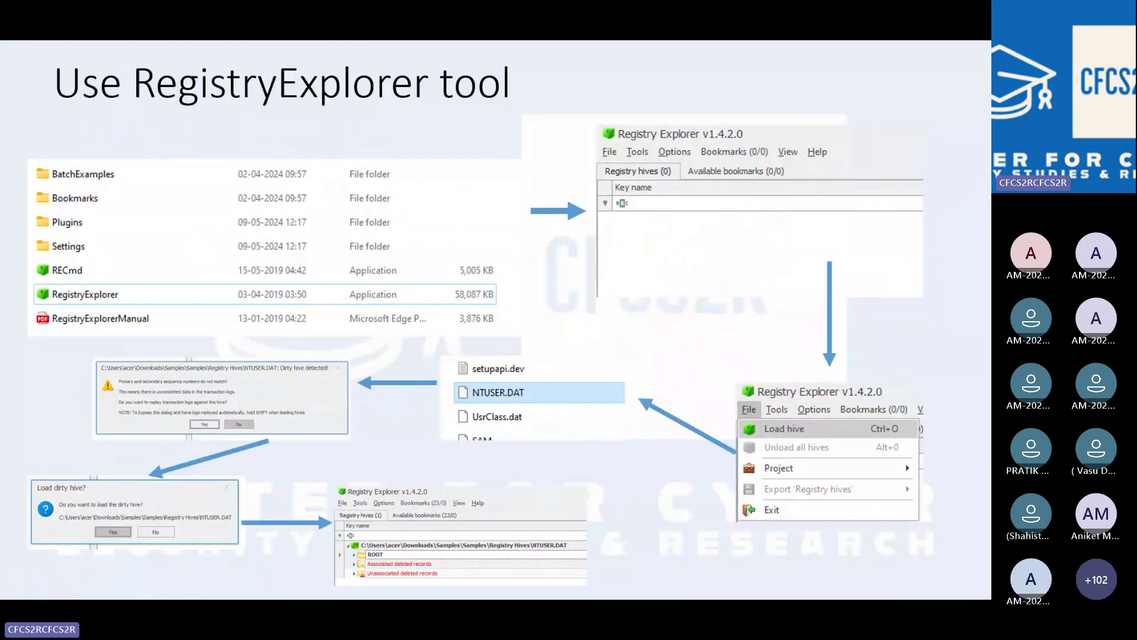